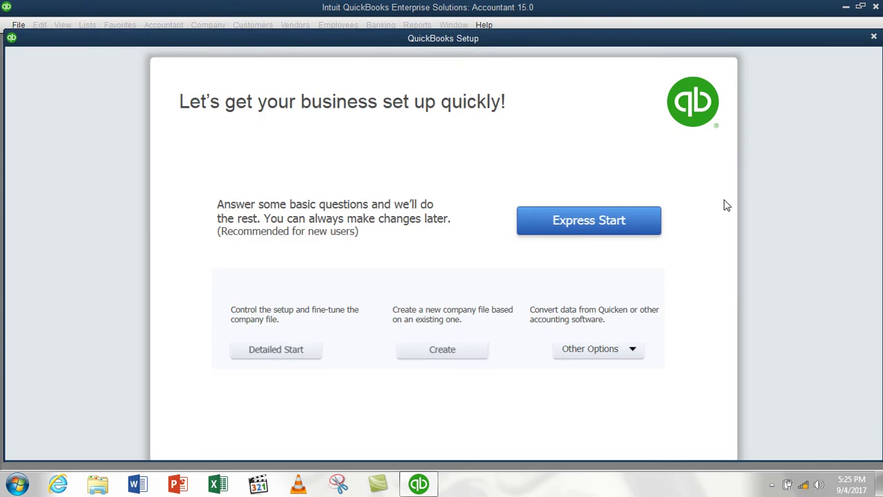
Close the QuickBooks Setup window and return to the No Company Open screen
{"action": "left_click", "coordinate": [873, 37]}
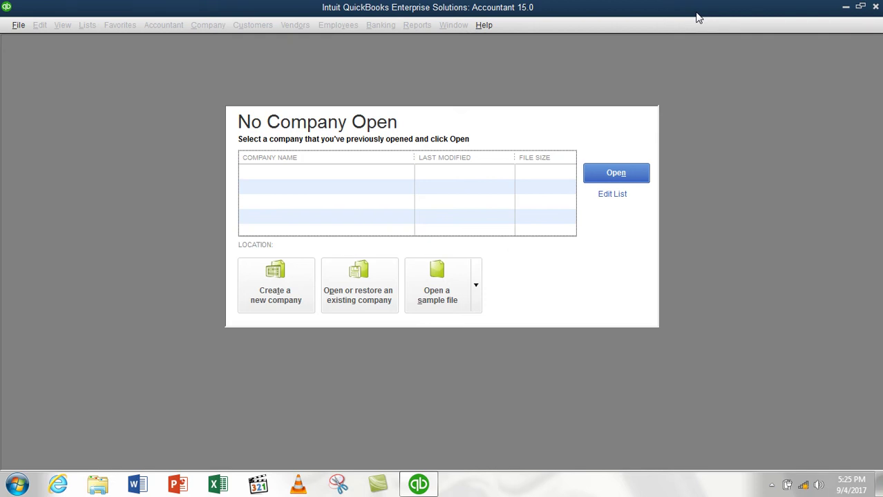
{"action": "mouse_move", "coordinate": [421, 483]}
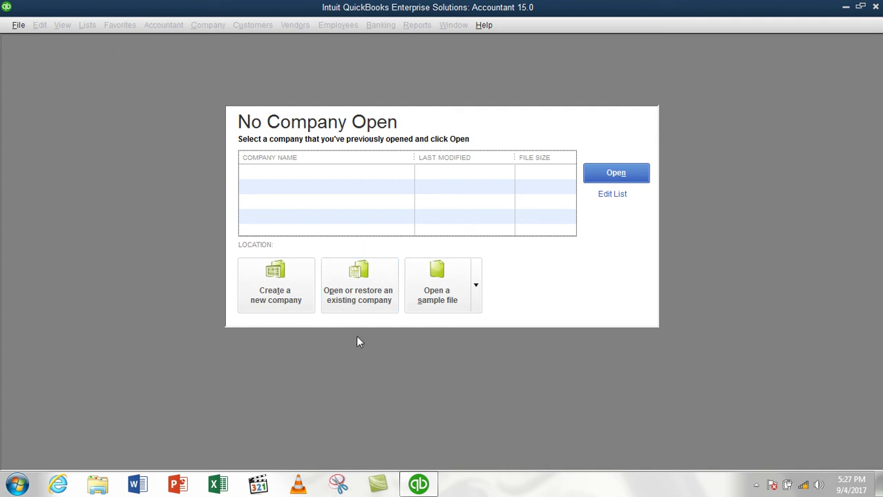
Show the sample business list from the Open a sample file dropdown
{"action": "left_click", "coordinate": [477, 285]}
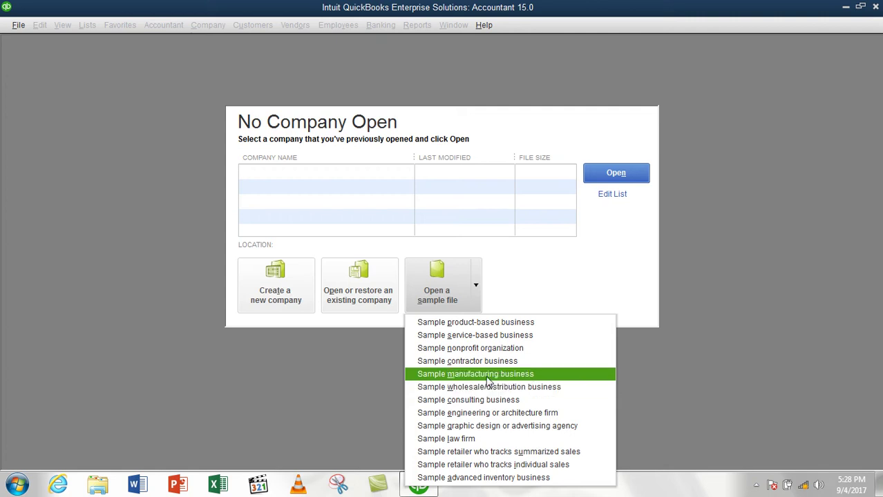
{"action": "left_click", "coordinate": [476, 287]}
{"action": "left_click", "coordinate": [475, 288]}
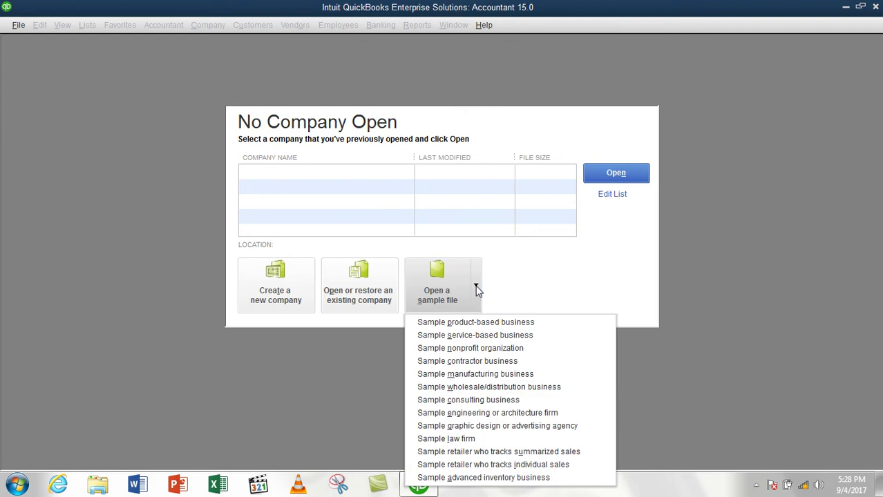
Dismiss the sample list and choose Create a new company to open QuickBooks Setup
{"action": "left_click", "coordinate": [513, 266]}
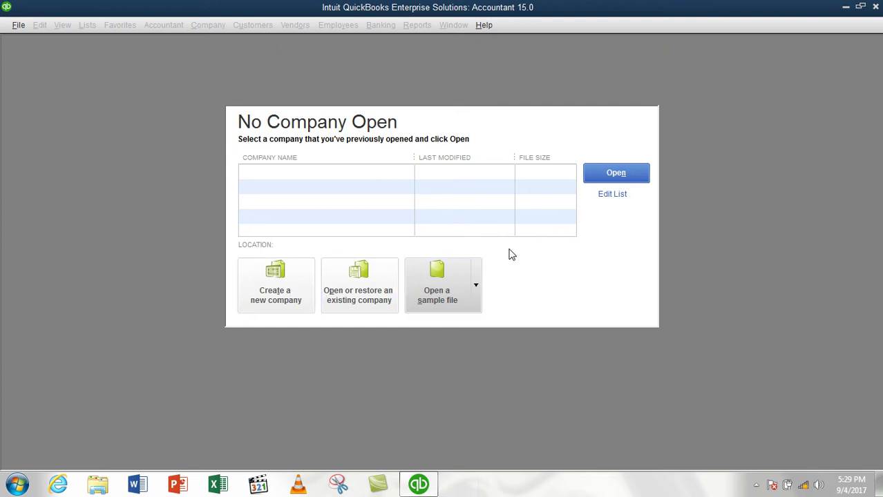
{"action": "left_click", "coordinate": [277, 287]}
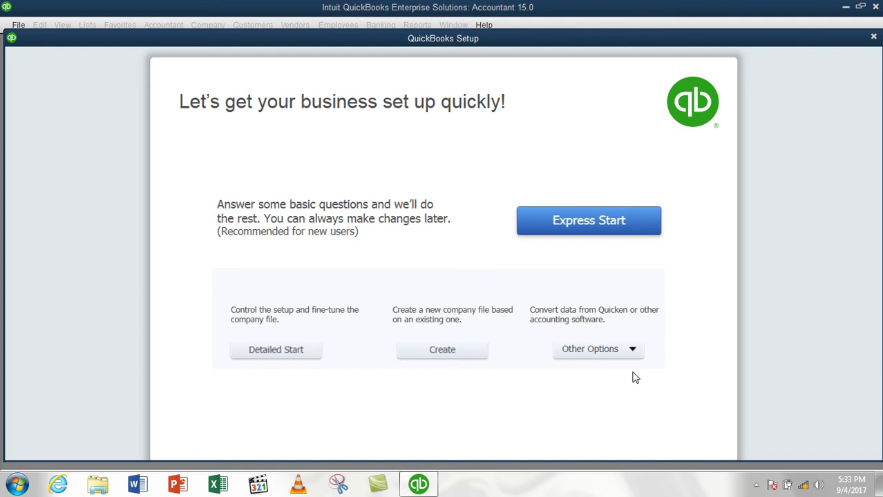
{"action": "left_click", "coordinate": [623, 358]}
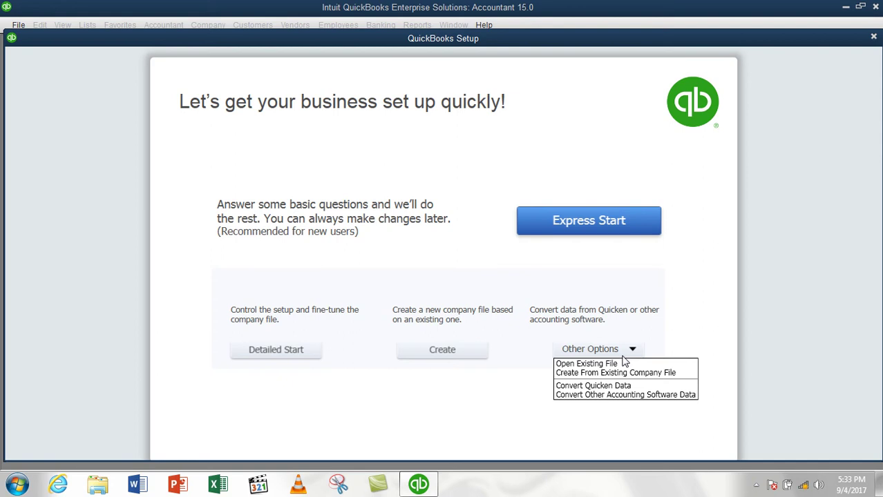
{"action": "left_click", "coordinate": [624, 358]}
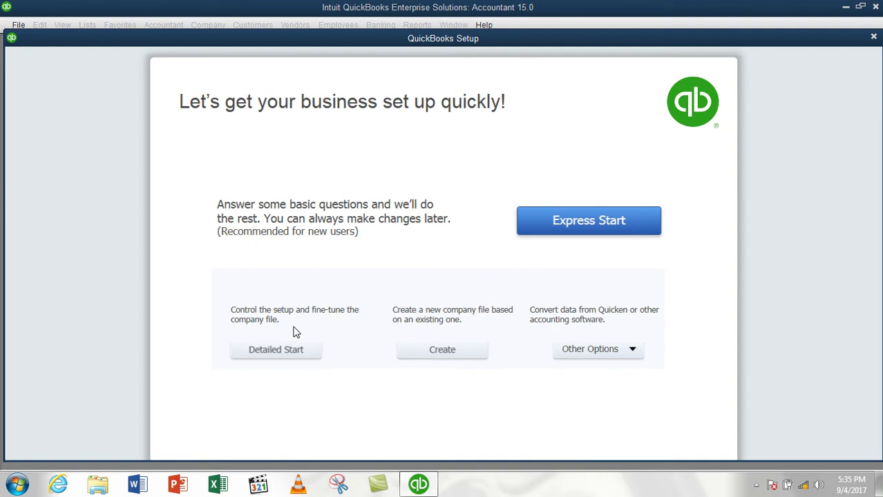
Choose Detailed Start to reach the EasyStep Interview company information form, ending in Company name
{"action": "left_click", "coordinate": [285, 351]}
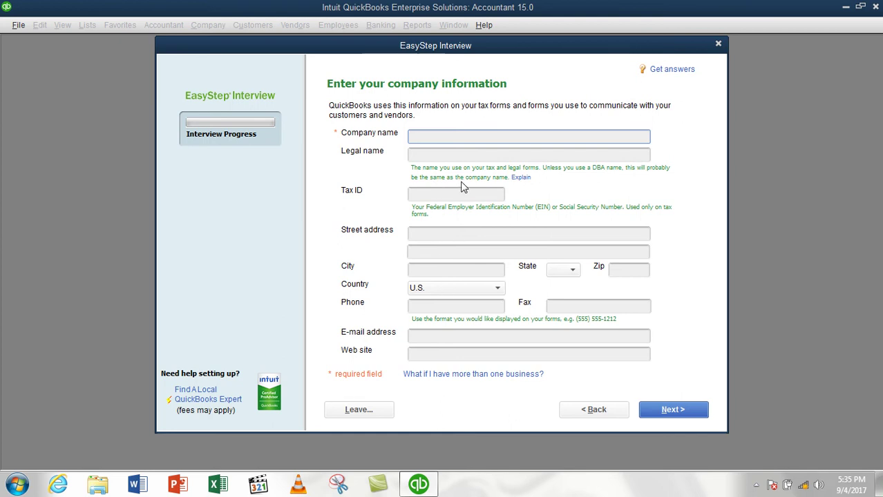
{"action": "left_click", "coordinate": [428, 155]}
{"action": "left_click", "coordinate": [428, 138]}
{"action": "left_click", "coordinate": [434, 157]}
{"action": "left_click", "coordinate": [425, 140]}
{"action": "left_click", "coordinate": [419, 153]}
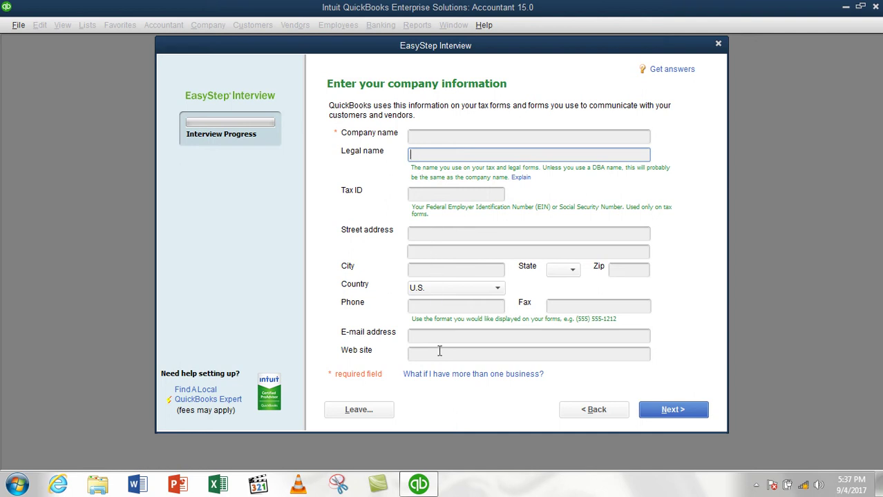
{"action": "left_click", "coordinate": [413, 137]}
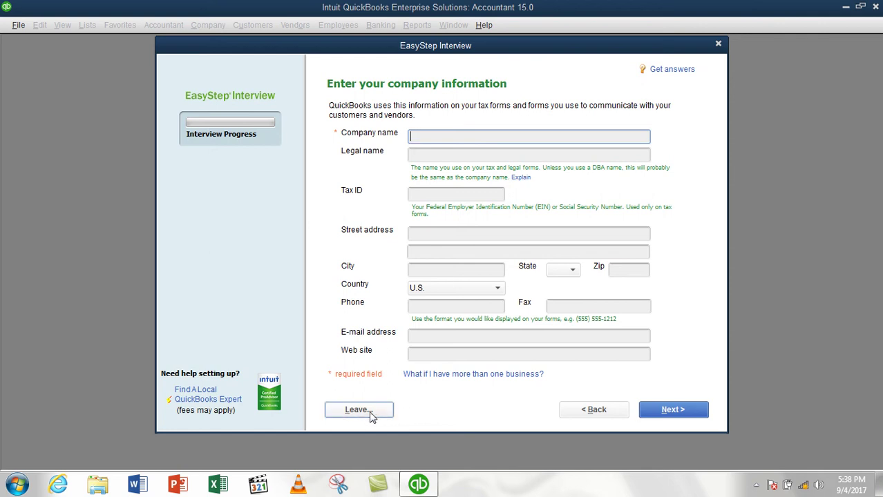
{"action": "left_click", "coordinate": [465, 158]}
{"action": "left_click", "coordinate": [465, 136]}
{"action": "left_click", "coordinate": [456, 153]}
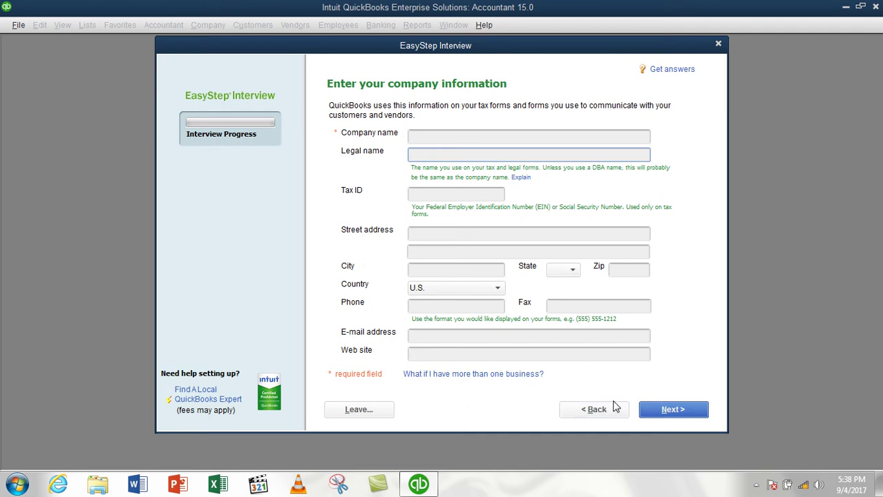
{"action": "left_click", "coordinate": [534, 235]}
{"action": "left_click", "coordinate": [476, 196]}
{"action": "left_click", "coordinate": [480, 156]}
{"action": "left_click", "coordinate": [478, 139]}
{"action": "left_click", "coordinate": [471, 153]}
Enter the company name and carry it over into the Legal name field
{"action": "left_click", "coordinate": [453, 138]}
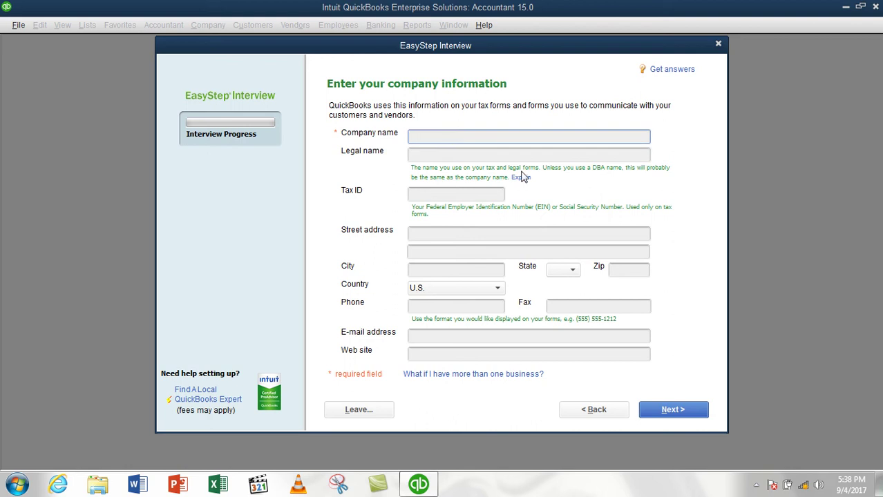
{"action": "type", "text": "Saifzada Informat"}
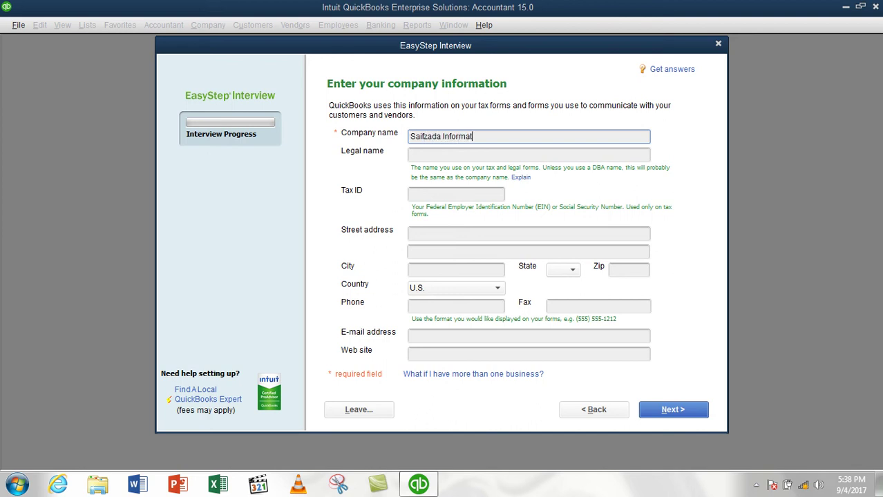
{"action": "type", "text": "ion T Communication Technology Compan"}
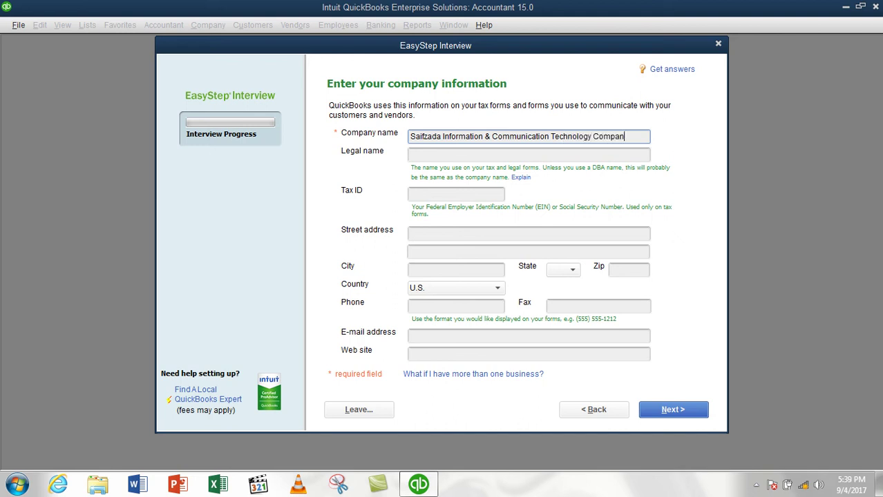
{"action": "type", "text": "y"}
{"action": "left_click", "coordinate": [427, 156]}
{"action": "left_click", "coordinate": [639, 137]}
{"action": "key", "text": "Tab"}
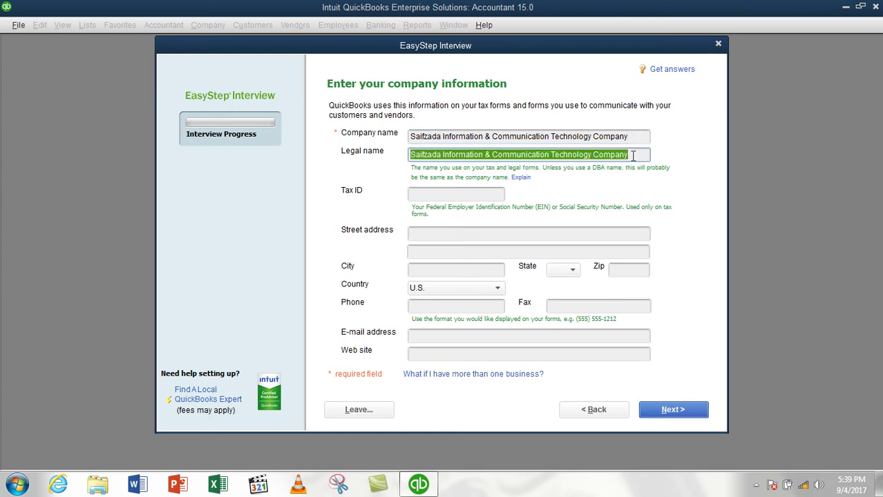
Verify the legal name matches the company name, then move to the empty Tax ID field
{"action": "left_click", "coordinate": [637, 155]}
{"action": "left_click", "coordinate": [635, 139]}
{"action": "left_click_drag", "start_coordinate": [636, 139], "coordinate": [398, 140]}
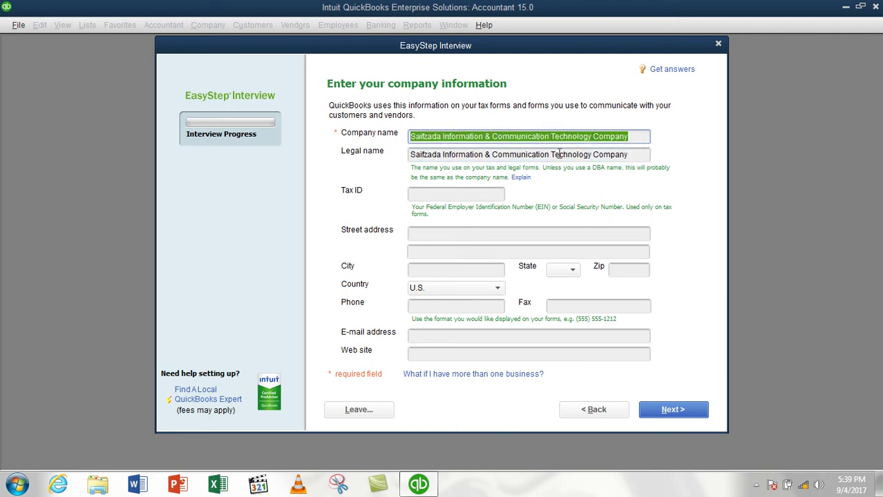
{"action": "left_click_drag", "start_coordinate": [637, 155], "coordinate": [396, 162]}
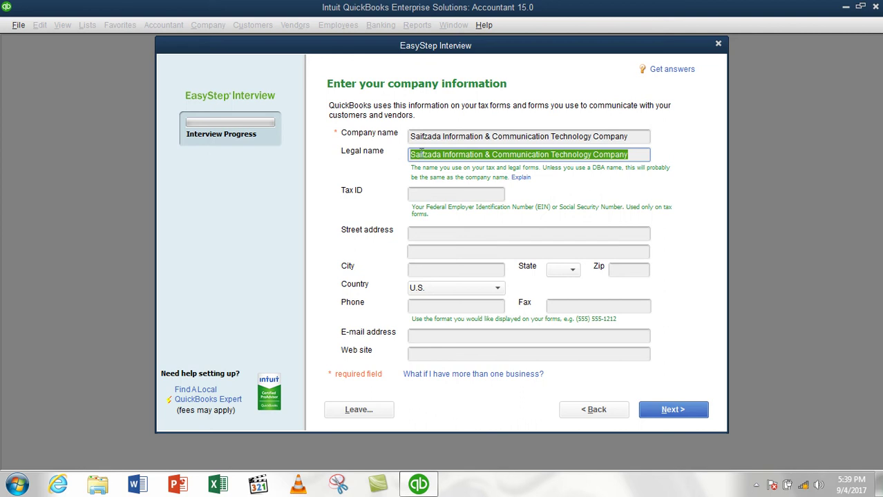
{"action": "left_click", "coordinate": [412, 156]}
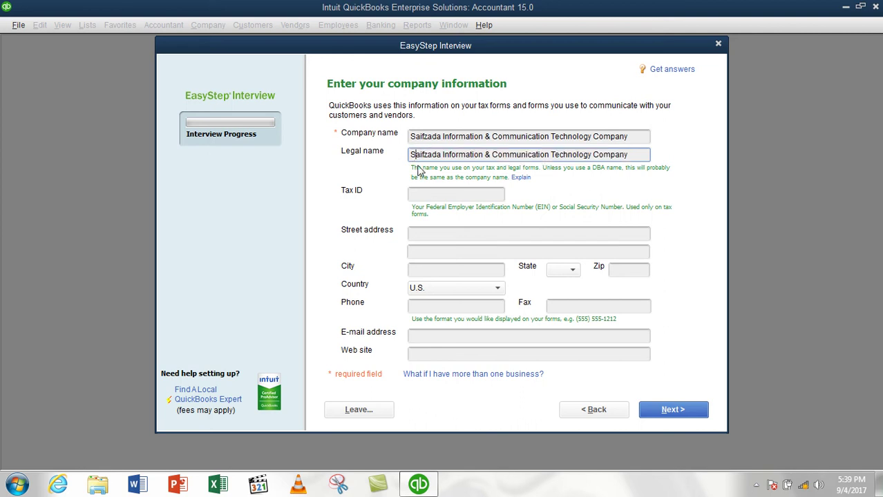
{"action": "left_click", "coordinate": [422, 137]}
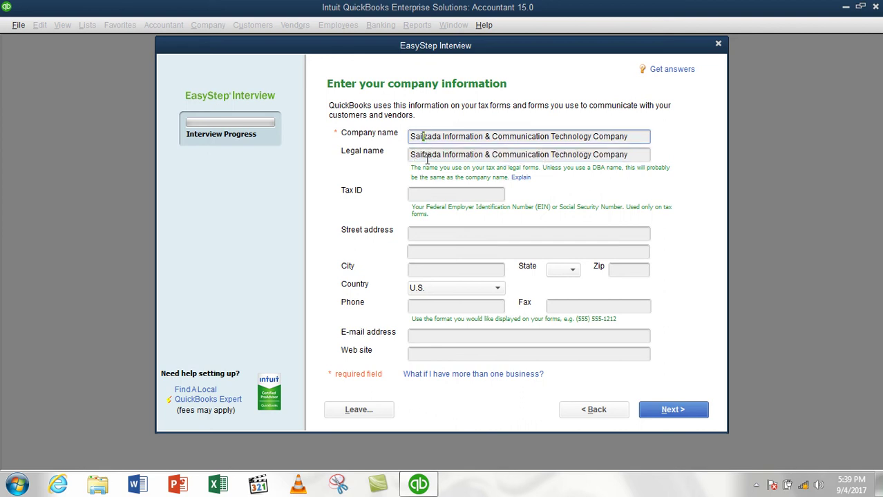
{"action": "left_click", "coordinate": [434, 196]}
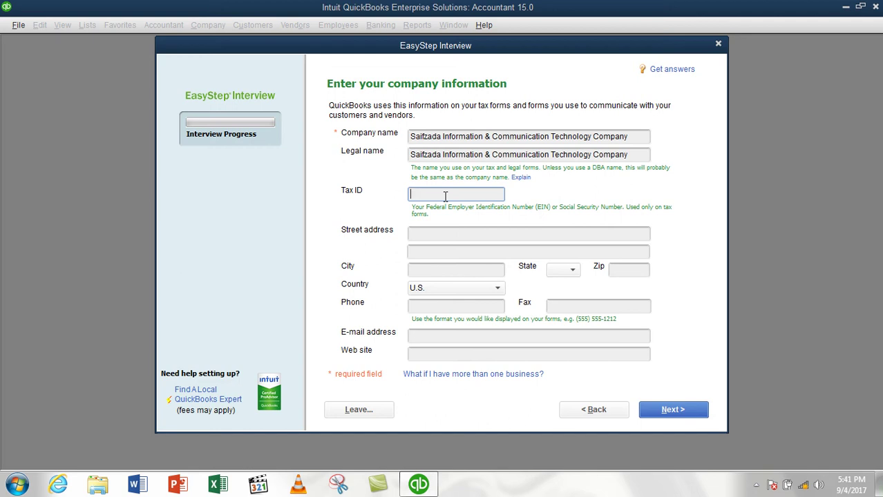
Fill in the first street address line, correcting a stray entry
{"action": "left_click", "coordinate": [421, 235]}
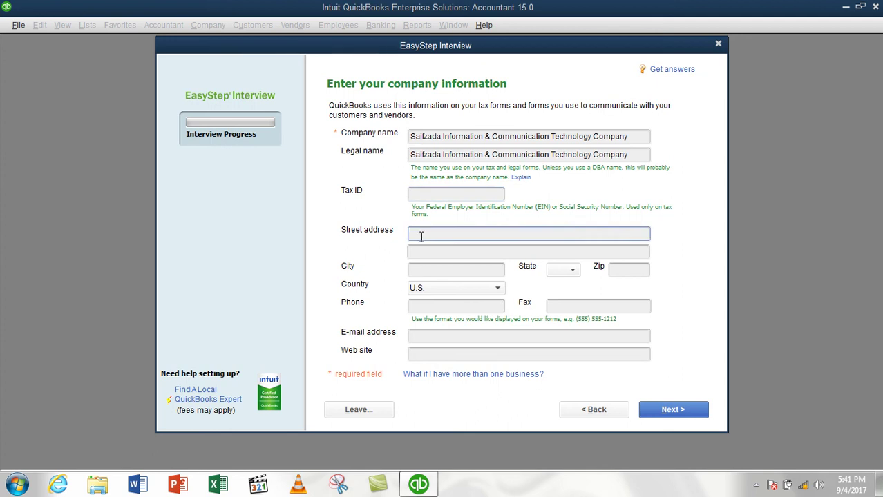
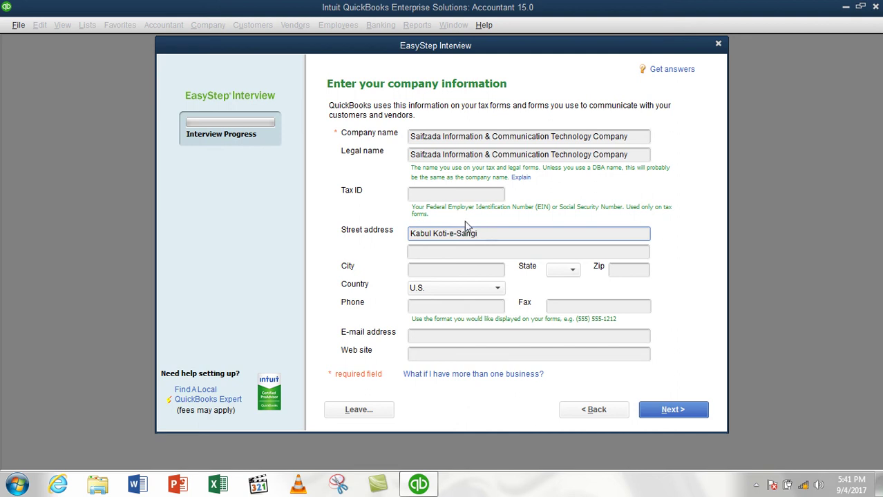
{"action": "left_click_drag", "start_coordinate": [478, 235], "coordinate": [415, 235]}
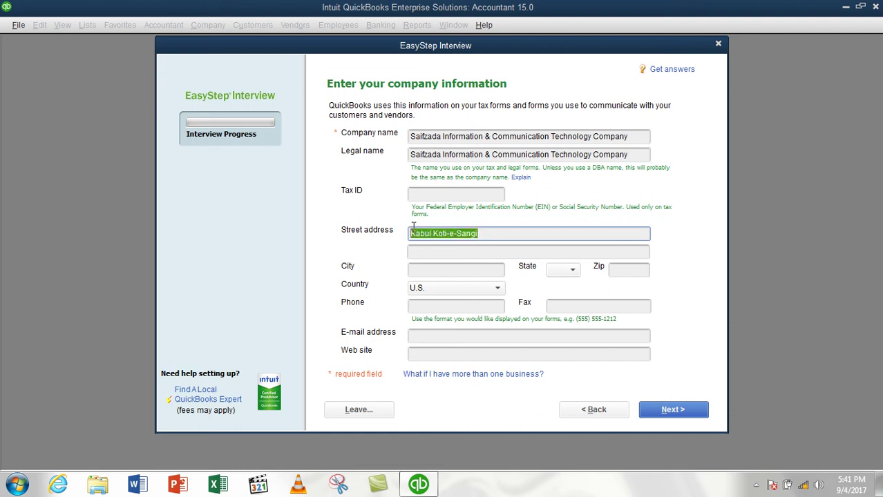
{"action": "left_click", "coordinate": [494, 237]}
Fill in the second address line with the district number and road details
{"action": "left_click", "coordinate": [486, 251]}
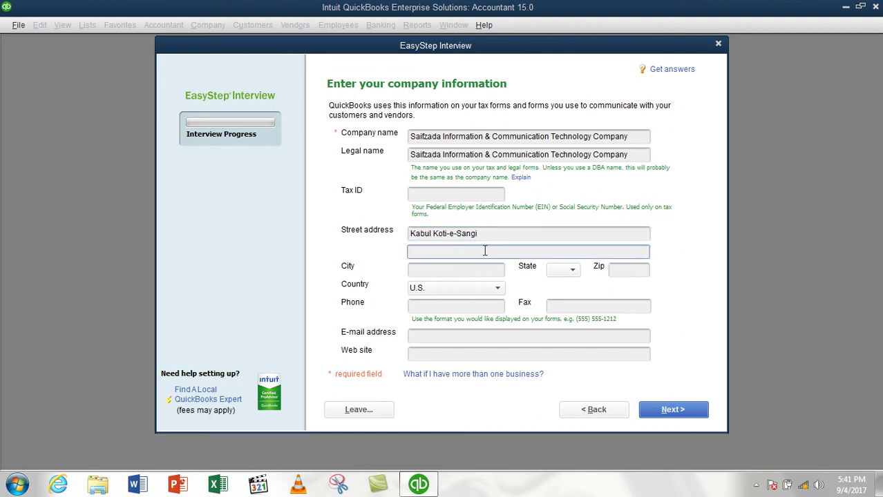
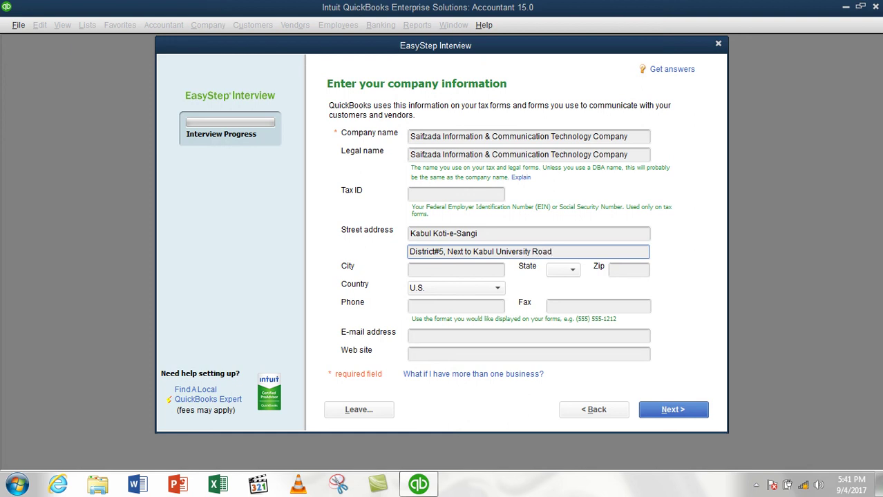
Enter Kabul as the city, skip State, and leave the Zip field cleared
{"action": "left_click", "coordinate": [468, 269]}
{"action": "type", "text": "Kabul"}
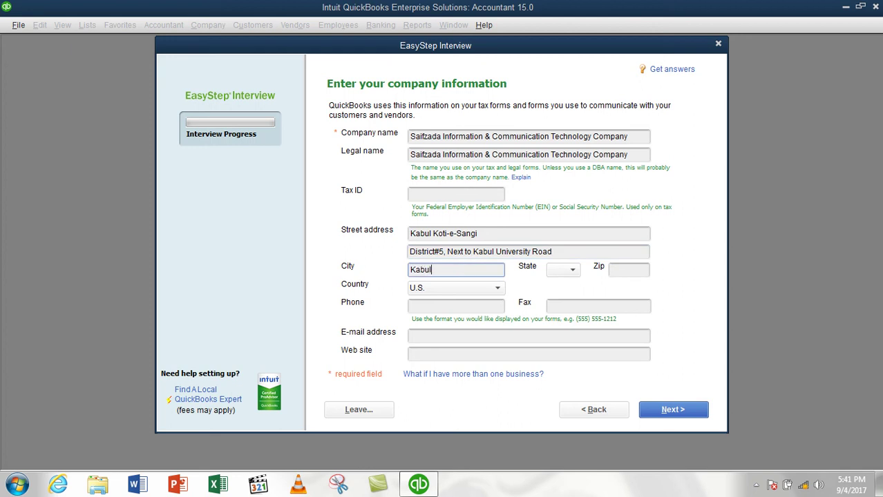
{"action": "key", "text": "Tab"}
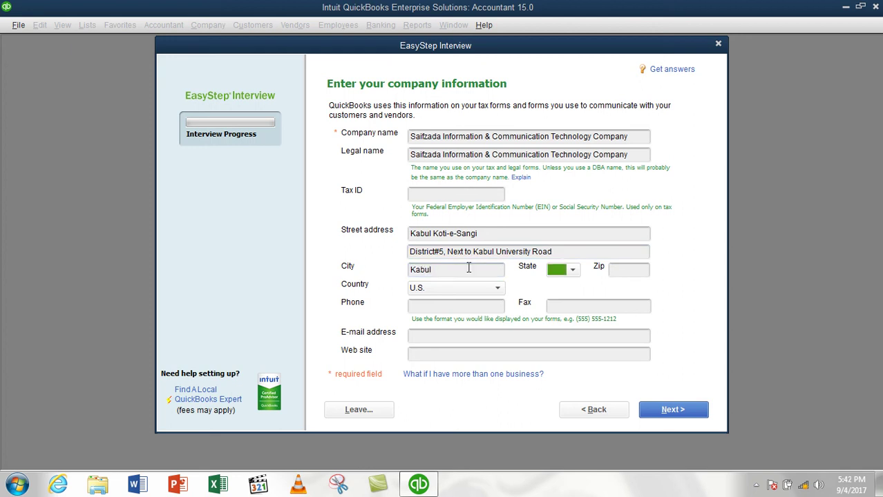
{"action": "key", "text": "Tab"}
{"action": "type", "text": "1"}
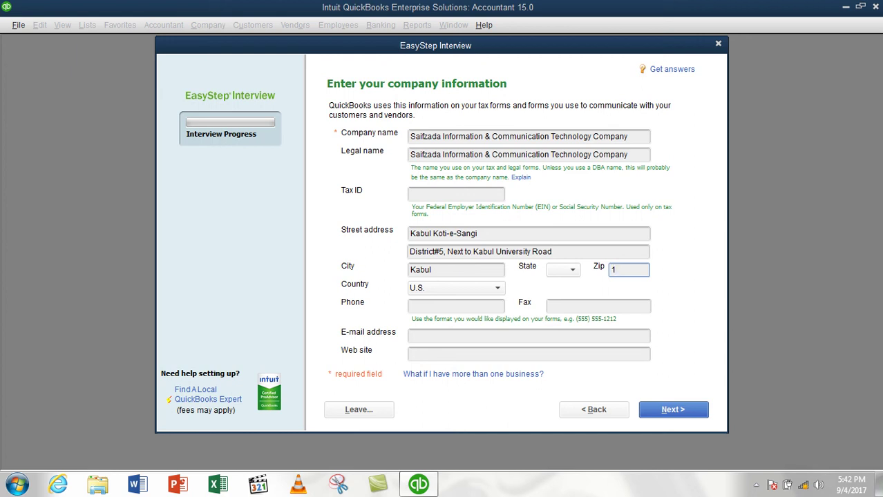
{"action": "type", "text": "006"}
{"action": "key", "text": "BackSpace"}
{"action": "key", "text": "BackSpace"}
{"action": "key", "text": "BackSpace"}
{"action": "key", "text": "BackSpace"}
{"action": "type", "text": "26000"}
{"action": "key", "text": "BackSpace"}
{"action": "key", "text": "BackSpace"}
{"action": "key", "text": "BackSpace"}
{"action": "key", "text": "BackSpace"}
{"action": "key", "text": "BackSpace"}
Set the country to Other and enter the company's phone numbers
{"action": "left_click", "coordinate": [448, 290]}
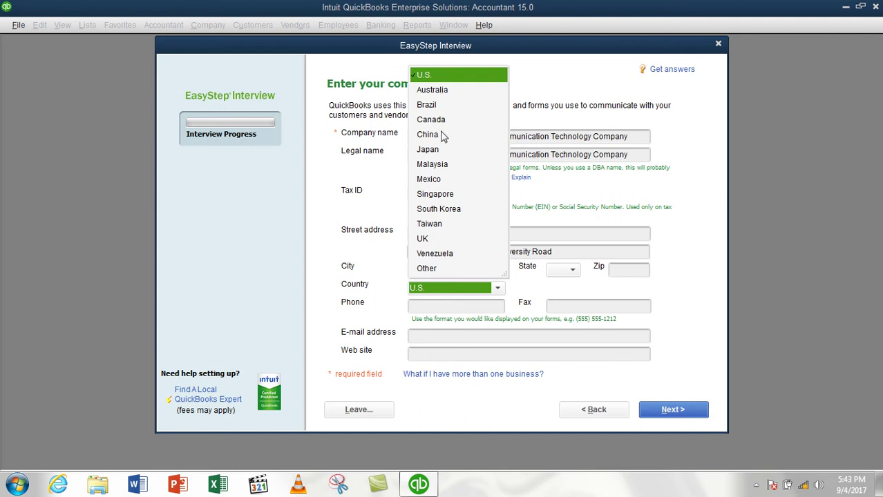
{"action": "left_click", "coordinate": [442, 269]}
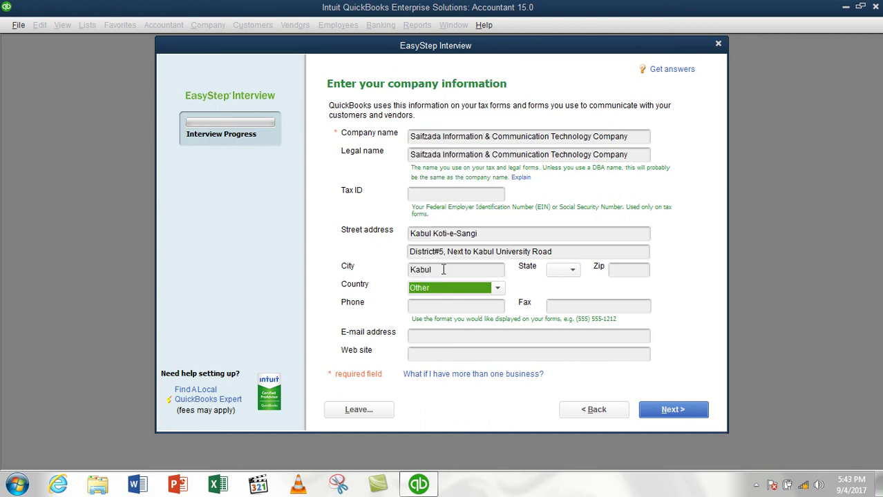
{"action": "left_click", "coordinate": [428, 305]}
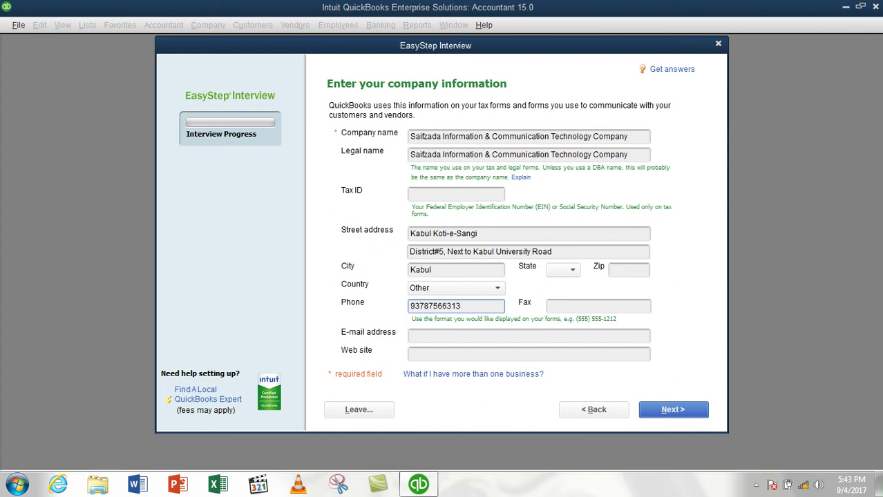
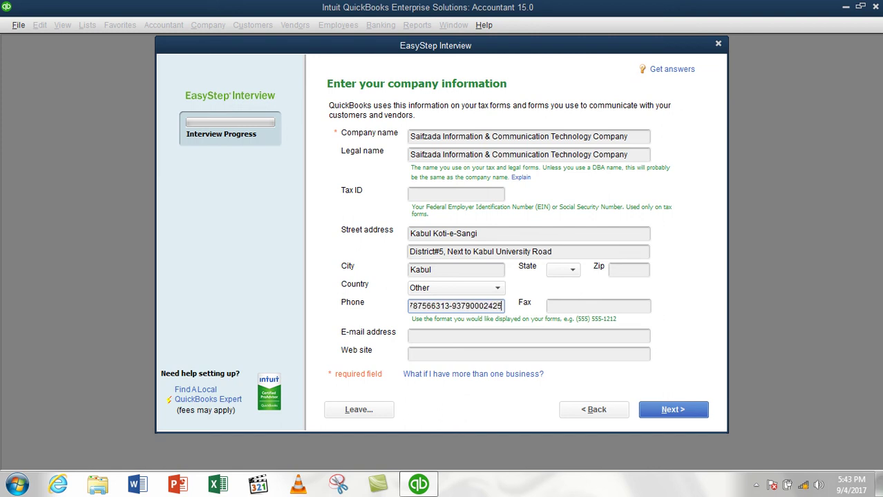
{"action": "key", "text": "Tab"}
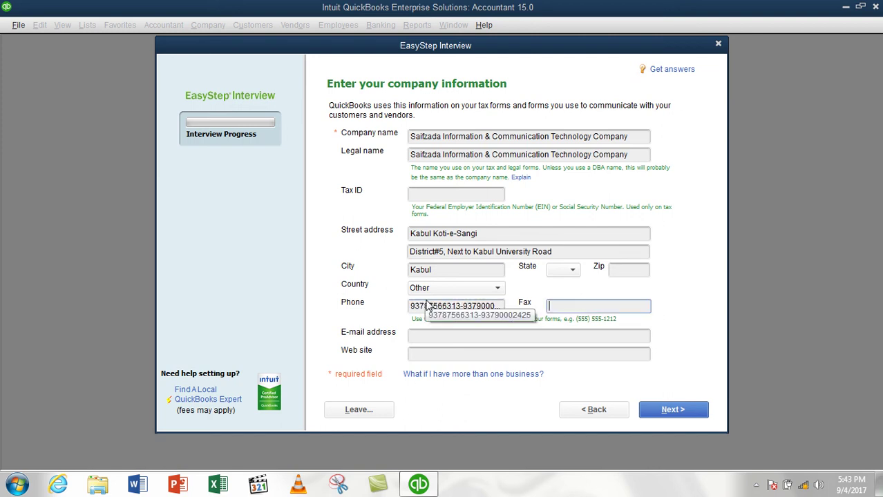
Enter the company's e-mail address and continue to the next interview page
{"action": "left_click", "coordinate": [506, 339]}
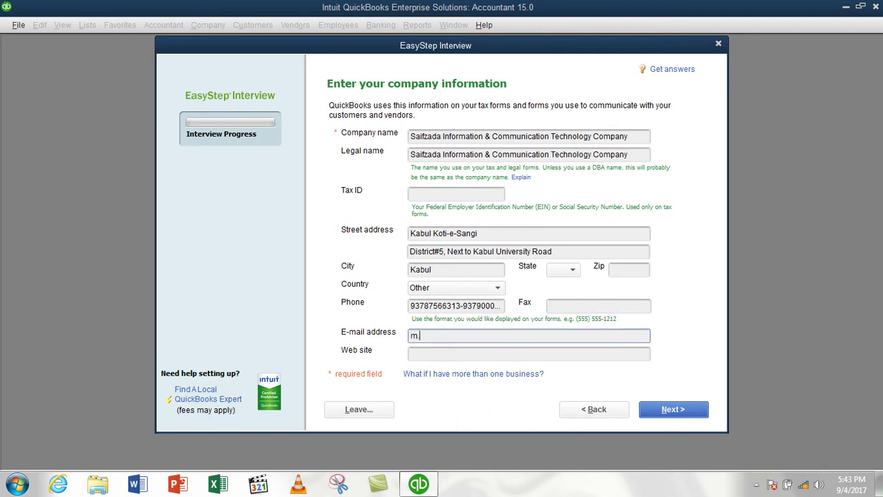
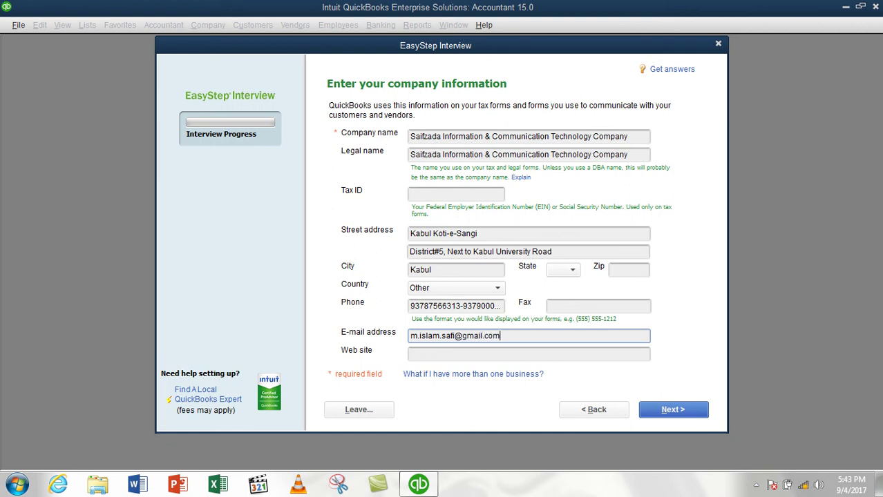
{"action": "left_click", "coordinate": [505, 359]}
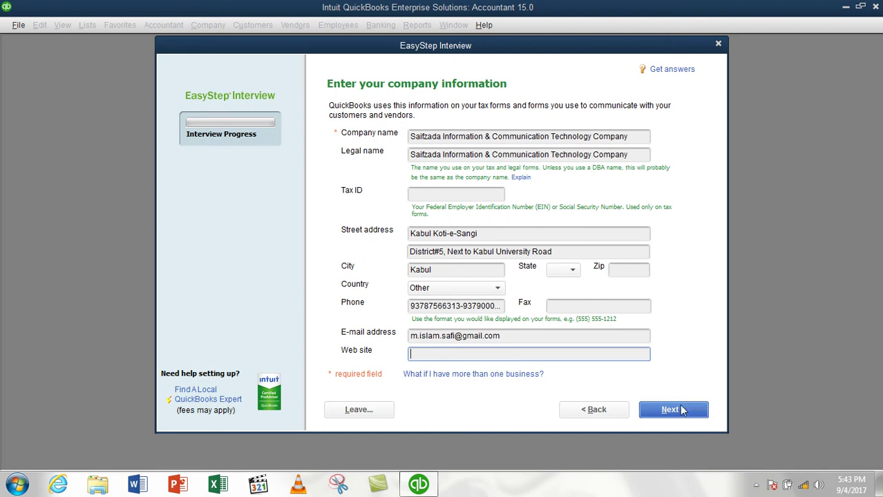
{"action": "left_click", "coordinate": [664, 417]}
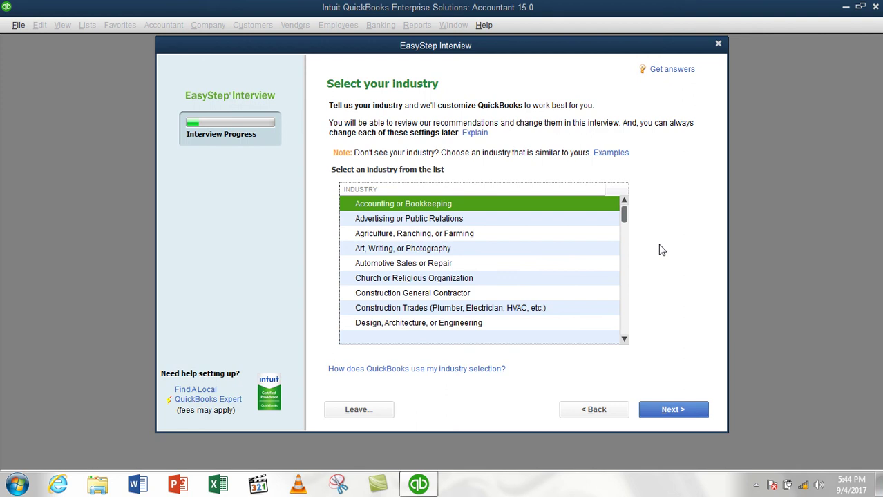
Select Information Technology (Computers, Software) in the industry list using the I key
{"action": "key", "text": "i"}
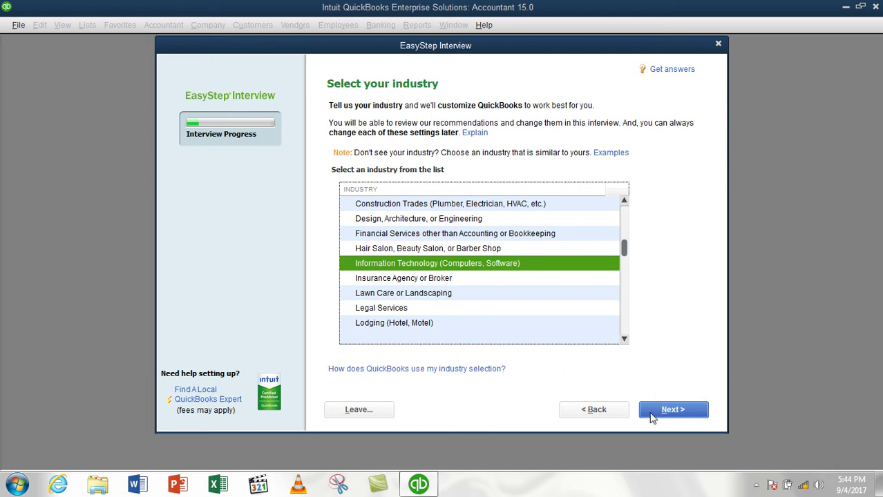
{"action": "scroll", "coordinate": [487, 297], "scroll_direction": "up", "scroll_amount": 2}
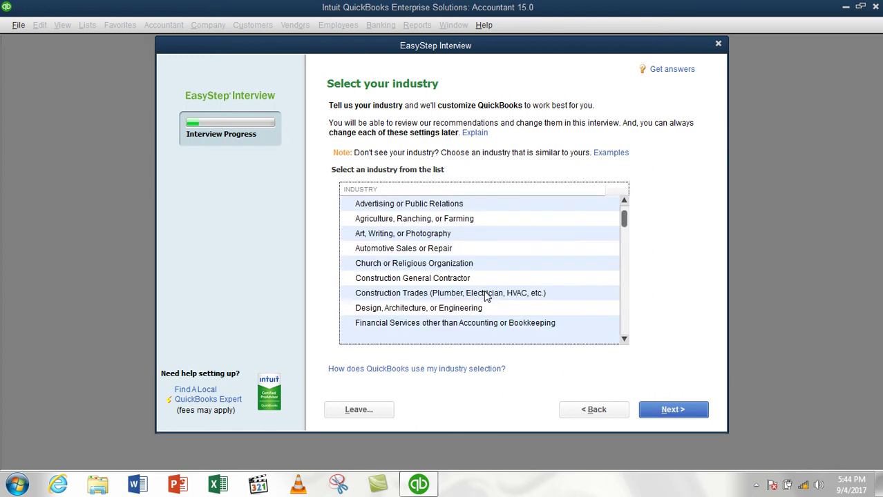
{"action": "scroll", "coordinate": [487, 295], "scroll_direction": "up", "scroll_amount": 1}
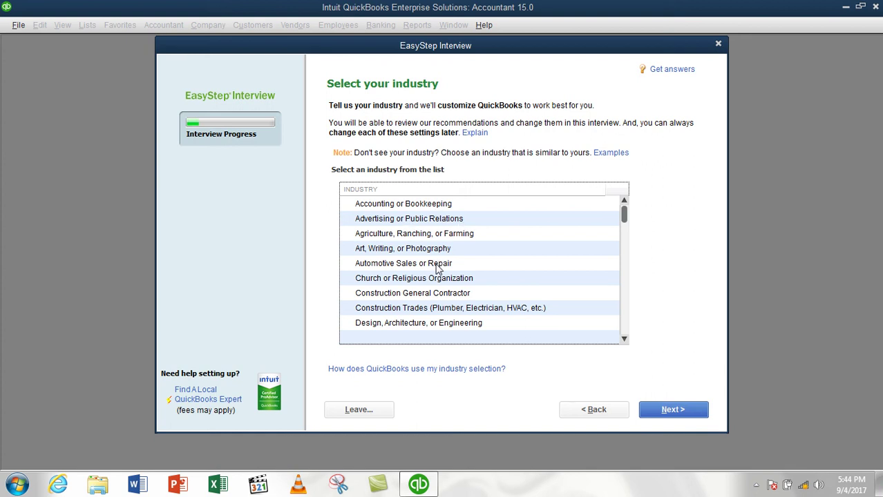
{"action": "key", "text": "i"}
{"action": "scroll", "coordinate": [450, 312], "scroll_direction": "down", "scroll_amount": 1}
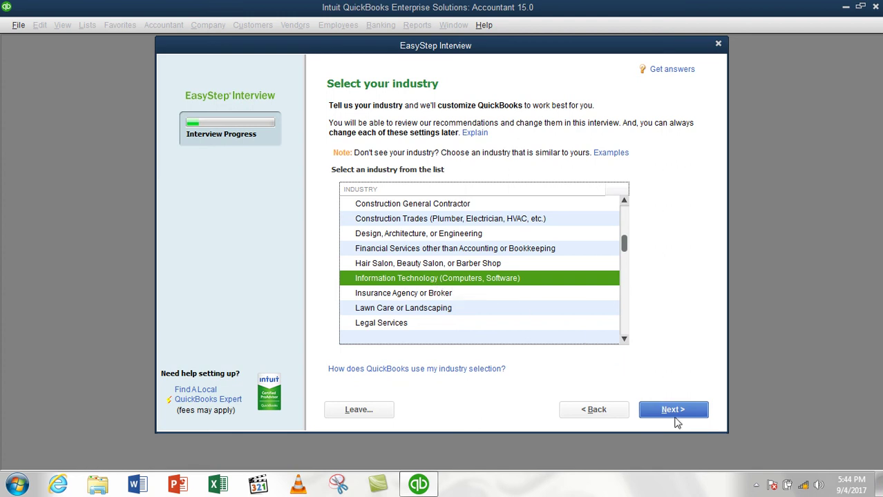
Confirm the industry and keep Sole Proprietorship, advancing to the fiscal year page
{"action": "left_click", "coordinate": [674, 411]}
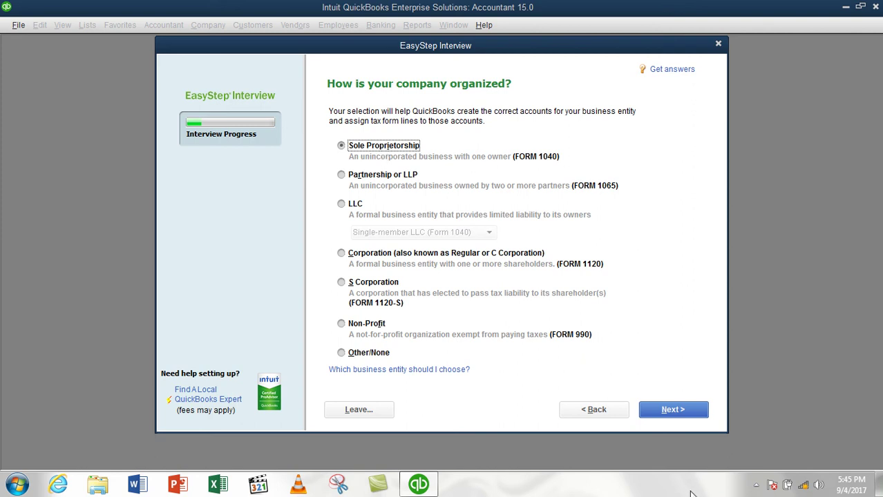
{"action": "left_click", "coordinate": [663, 414]}
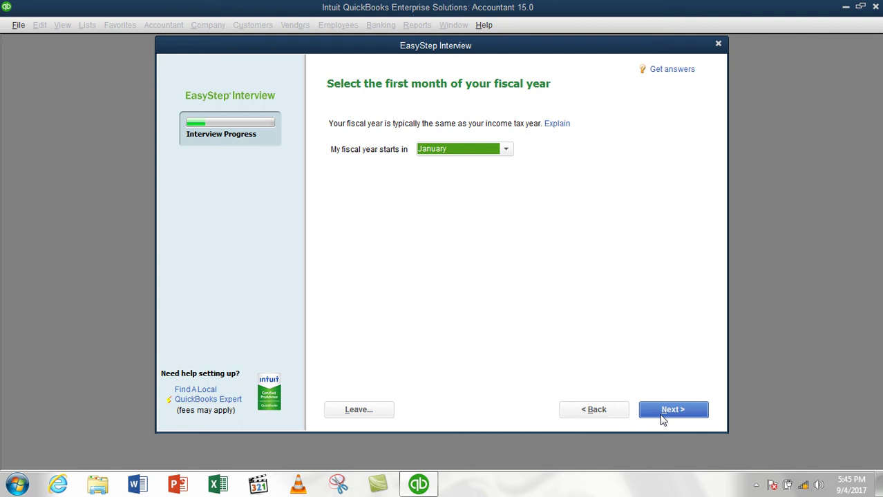
Choose August in 'My fiscal year starts in' and move on to the password step
{"action": "left_click", "coordinate": [464, 151]}
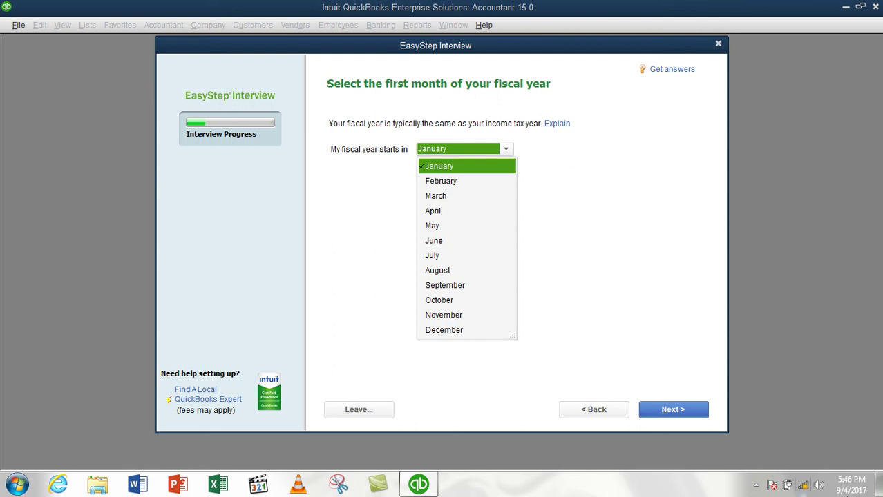
{"action": "left_click", "coordinate": [446, 272]}
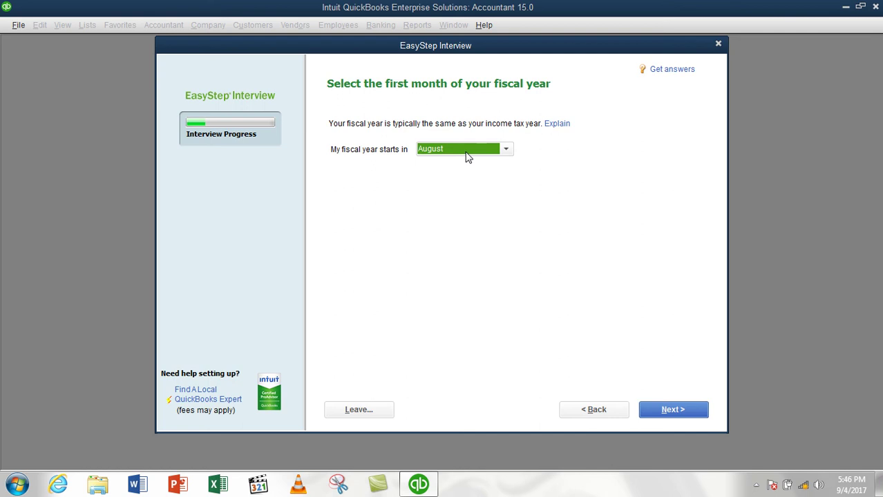
{"action": "left_click", "coordinate": [461, 149]}
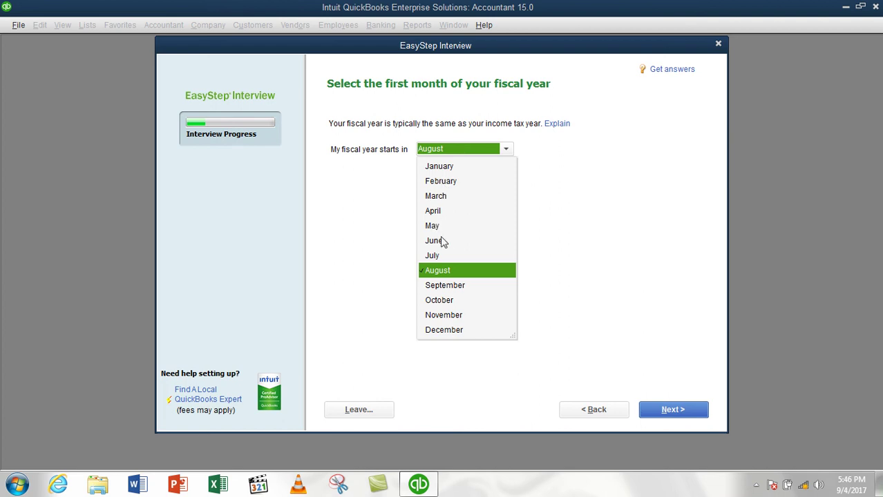
{"action": "left_click", "coordinate": [448, 272]}
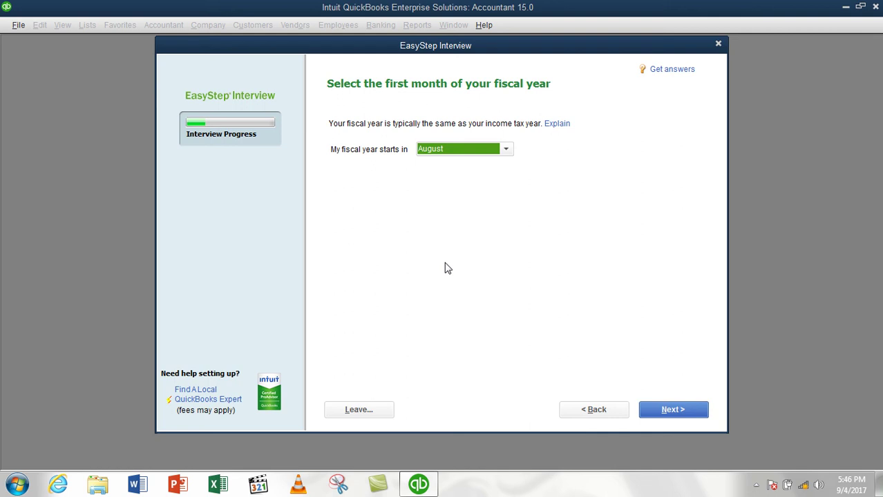
{"action": "left_click", "coordinate": [453, 154]}
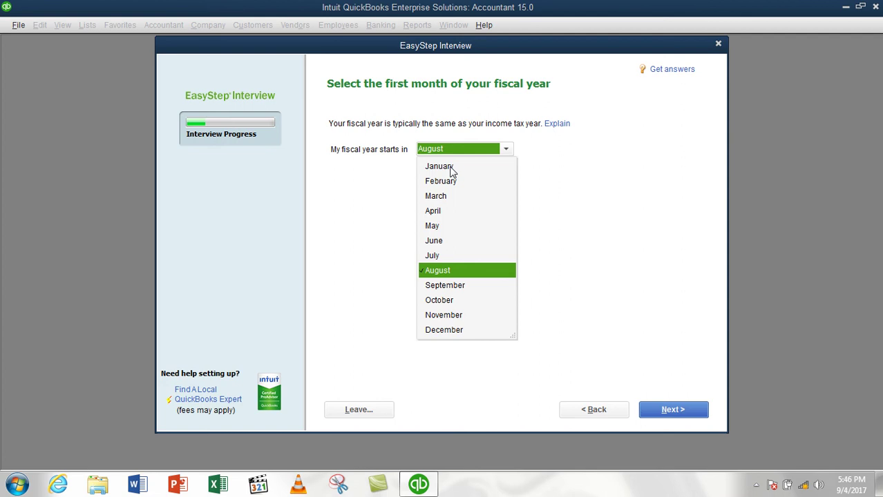
{"action": "left_click", "coordinate": [450, 168]}
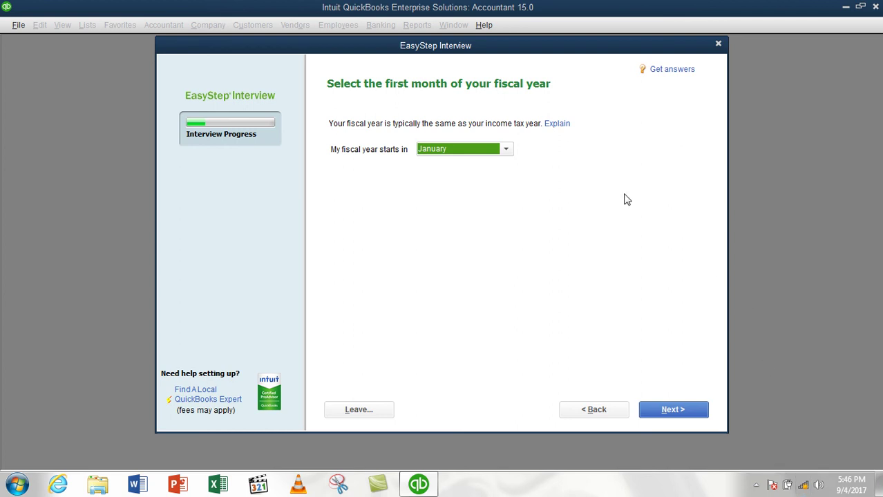
{"action": "left_click", "coordinate": [498, 151]}
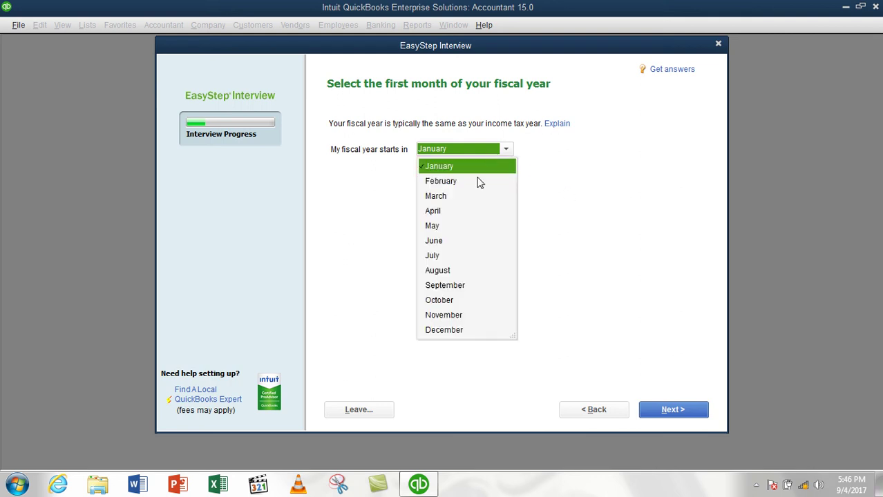
{"action": "left_click", "coordinate": [437, 271]}
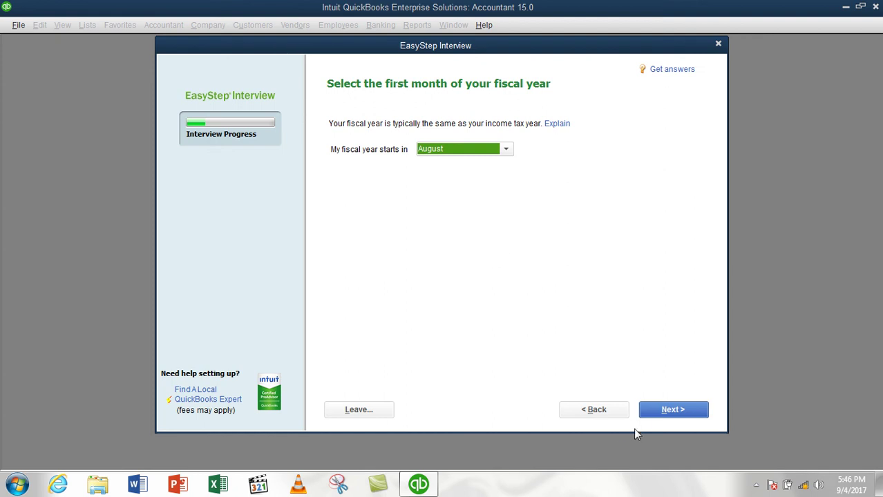
{"action": "left_click", "coordinate": [671, 410]}
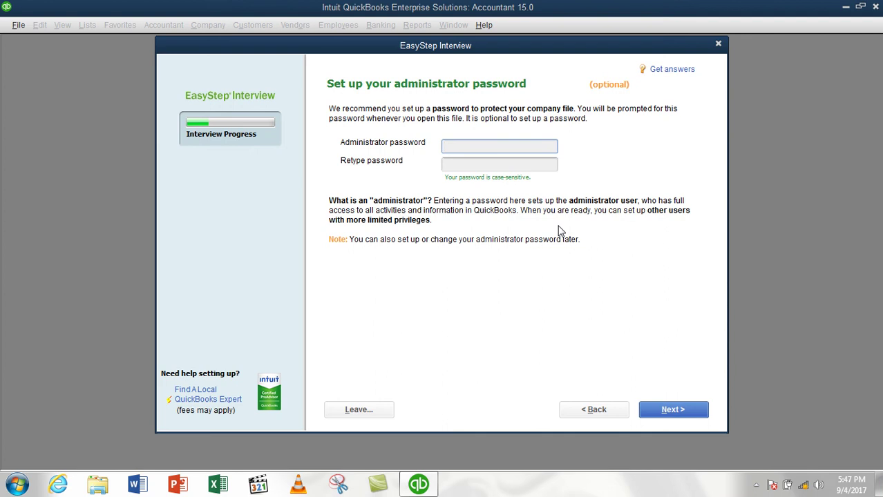
Enter the administrator password, retype it to confirm, and proceed to company file creation
{"action": "type", "text": "*******"}
{"action": "key", "text": "Tab"}
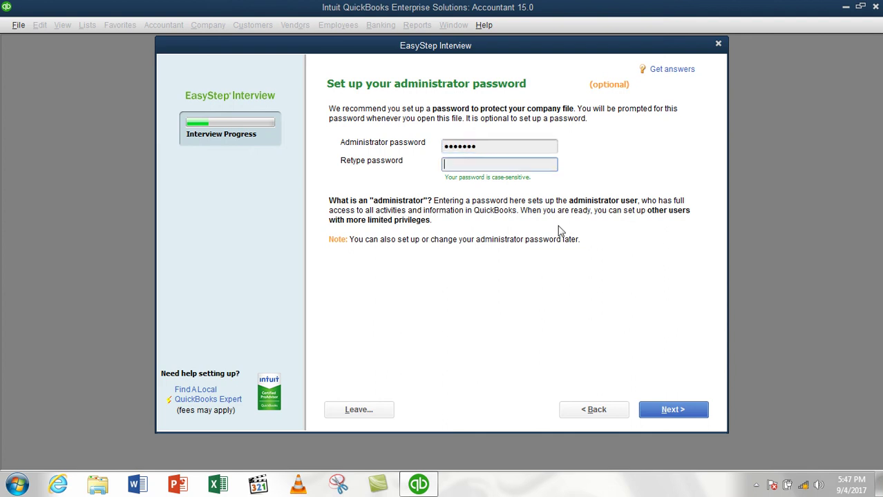
{"action": "type", "text": "*******"}
{"action": "left_click", "coordinate": [494, 147]}
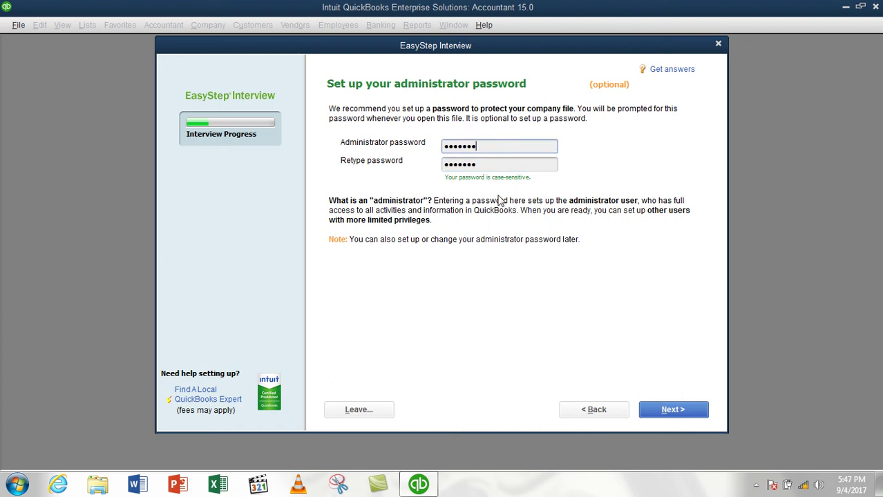
{"action": "left_click", "coordinate": [655, 412]}
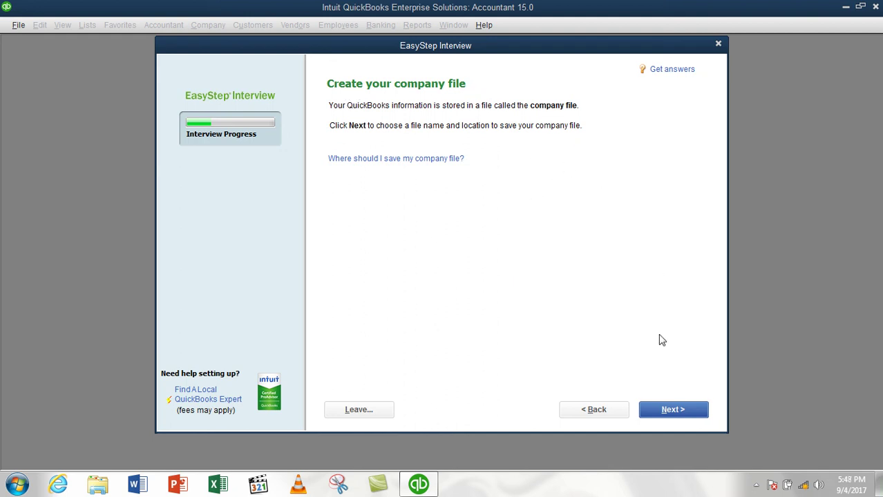
Save the new company file in the Company Files folder
{"action": "left_click", "coordinate": [672, 411]}
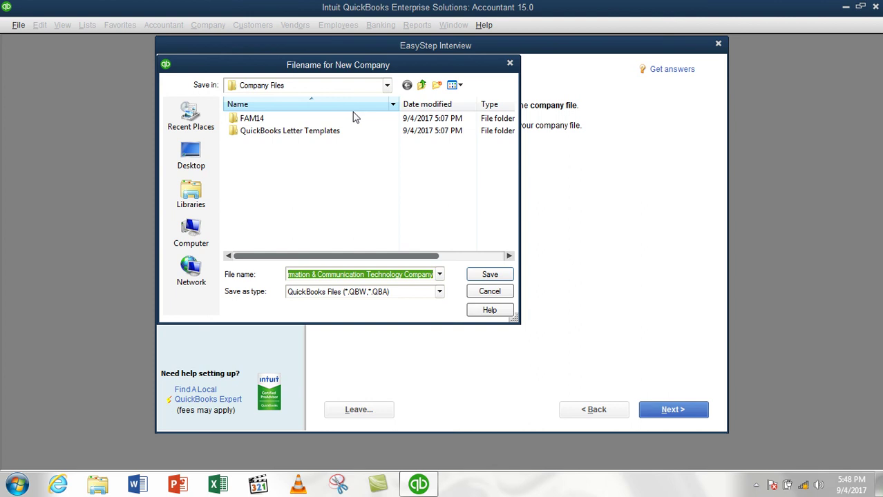
{"action": "left_click_drag", "start_coordinate": [373, 66], "coordinate": [622, 69]}
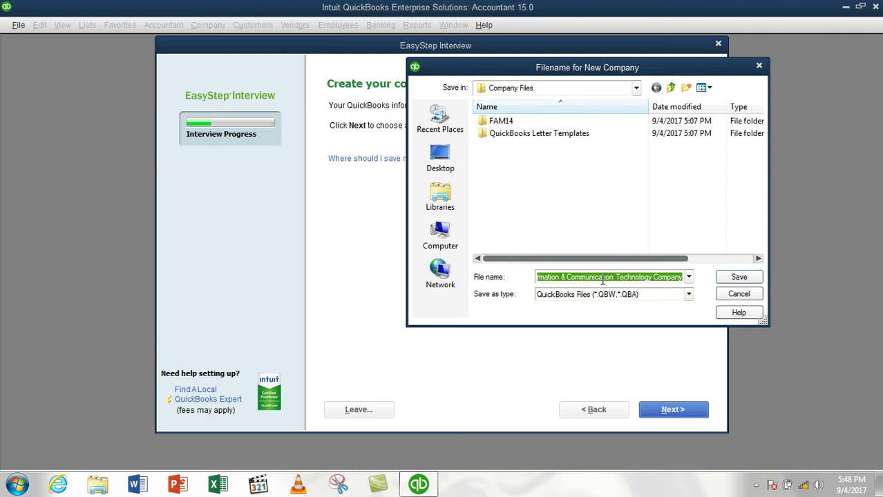
{"action": "left_click", "coordinate": [573, 94]}
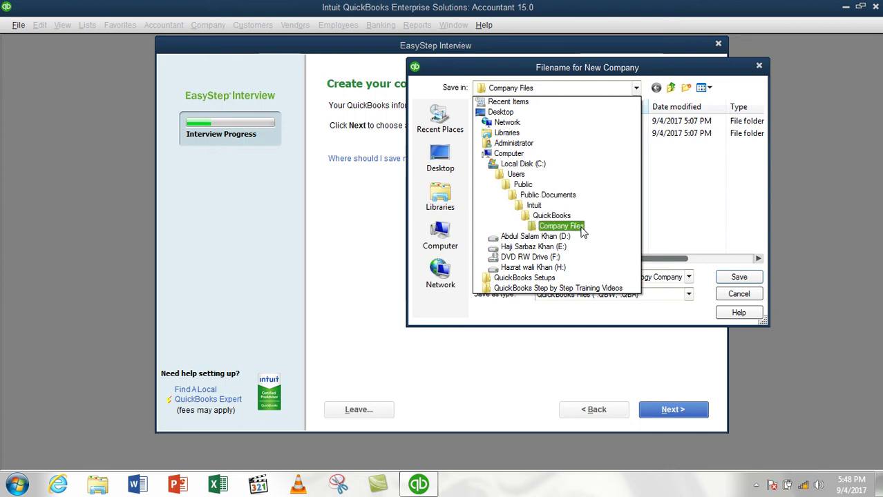
{"action": "left_click", "coordinate": [725, 78]}
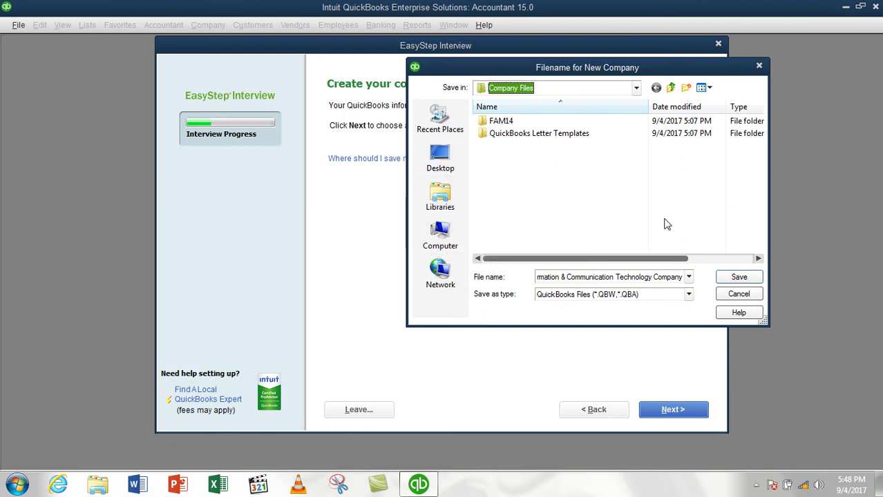
{"action": "left_click", "coordinate": [736, 281]}
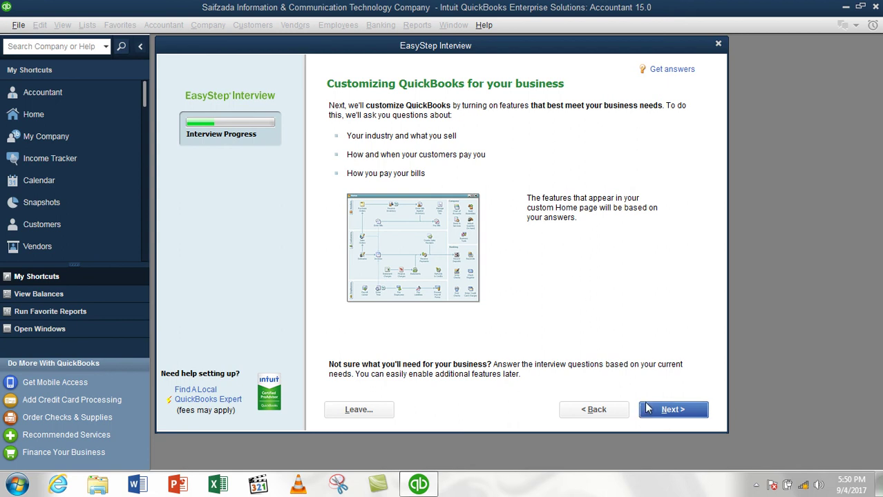
Answer 'Both services and products' for what's sold and keep Yes for charging sales tax
{"action": "left_click", "coordinate": [663, 410]}
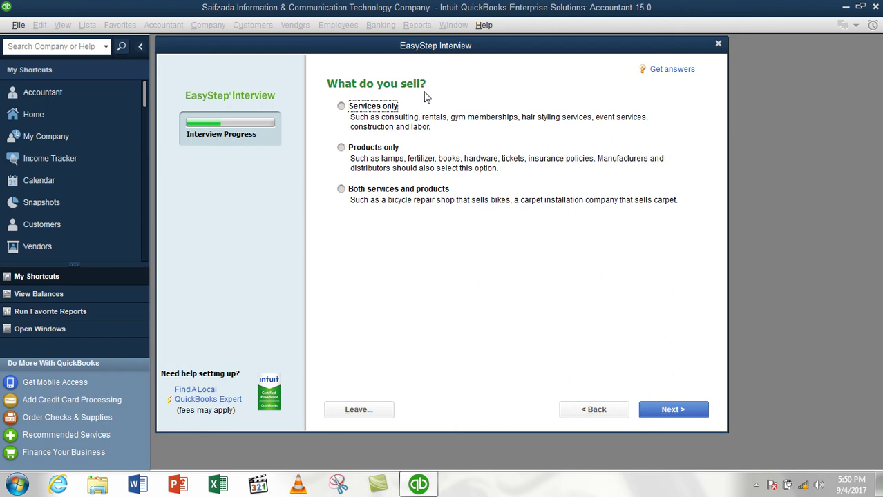
{"action": "left_click", "coordinate": [405, 104]}
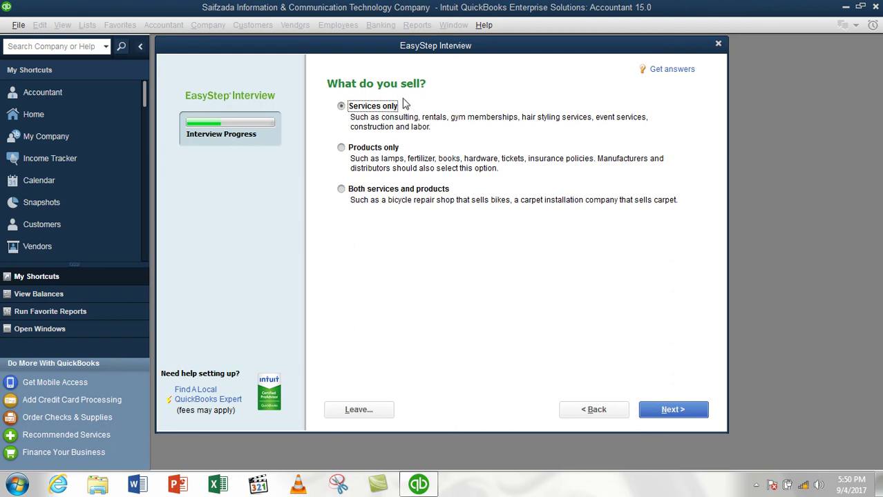
{"action": "left_click", "coordinate": [377, 152]}
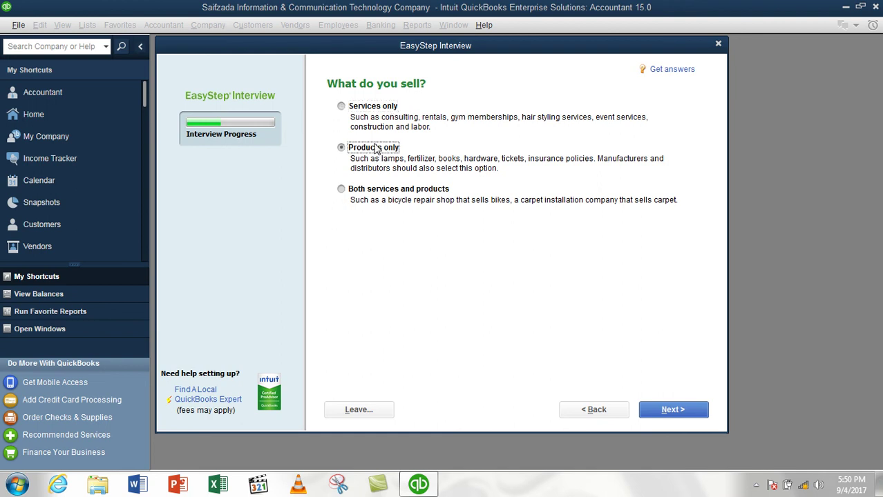
{"action": "left_click", "coordinate": [363, 194]}
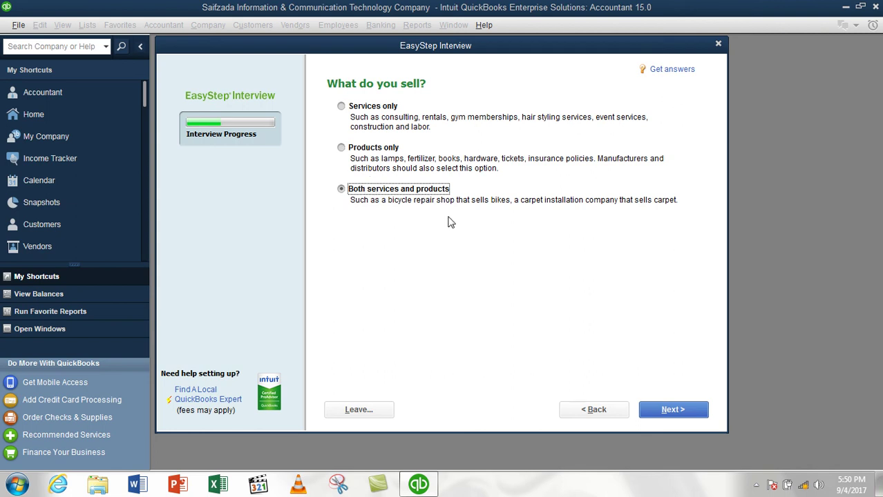
{"action": "left_click", "coordinate": [670, 420]}
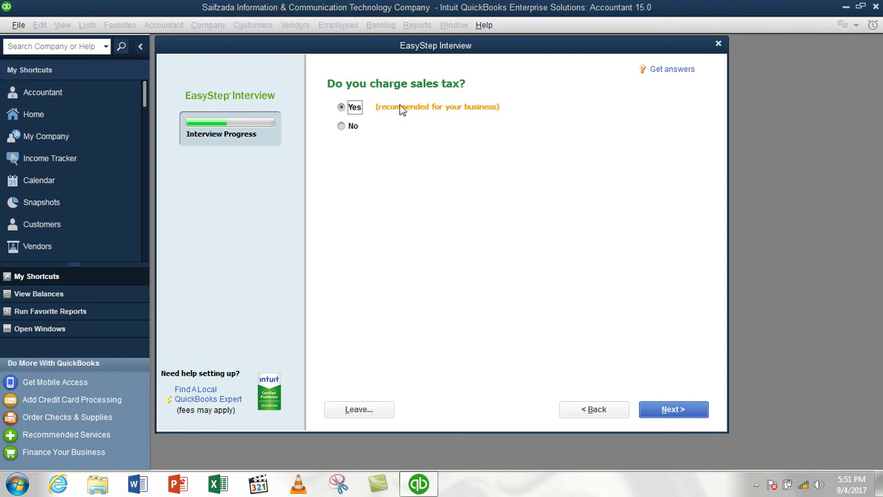
{"action": "left_click", "coordinate": [664, 413]}
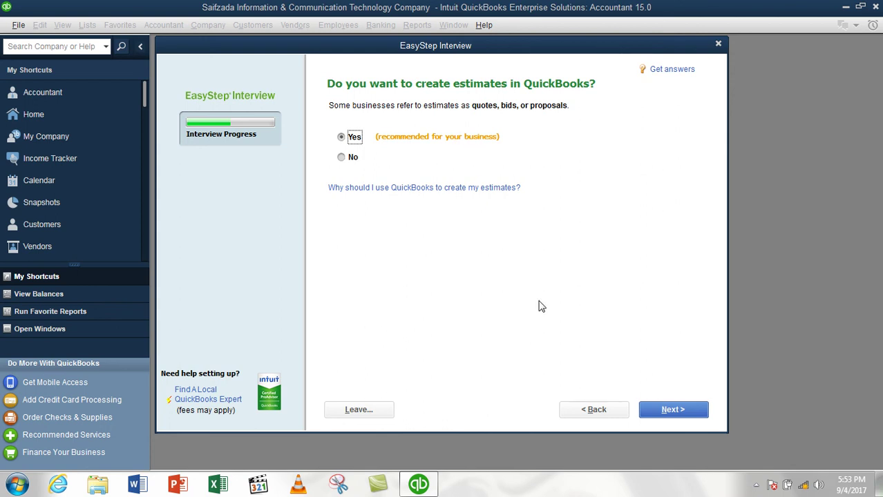
Keep Yes for using estimates and advance to the sales orders question
{"action": "left_click", "coordinate": [675, 419]}
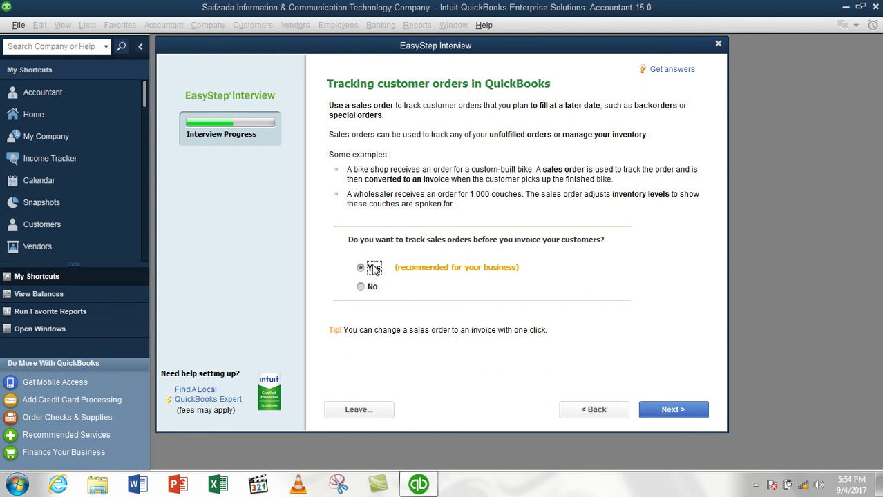
Keep Yes for tracking sales orders before invoicing and continue to billing statements
{"action": "left_click", "coordinate": [655, 409]}
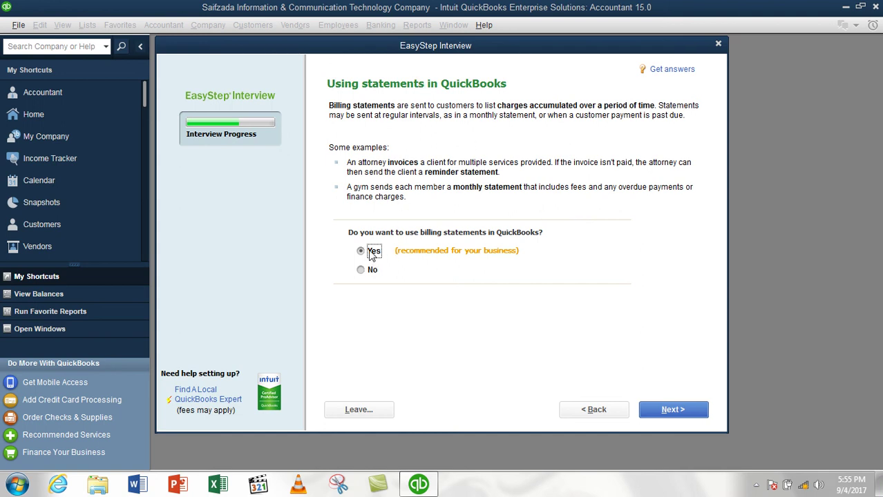
Leave Yes for billing statements and proceed to the progress invoicing page
{"action": "left_click", "coordinate": [688, 412]}
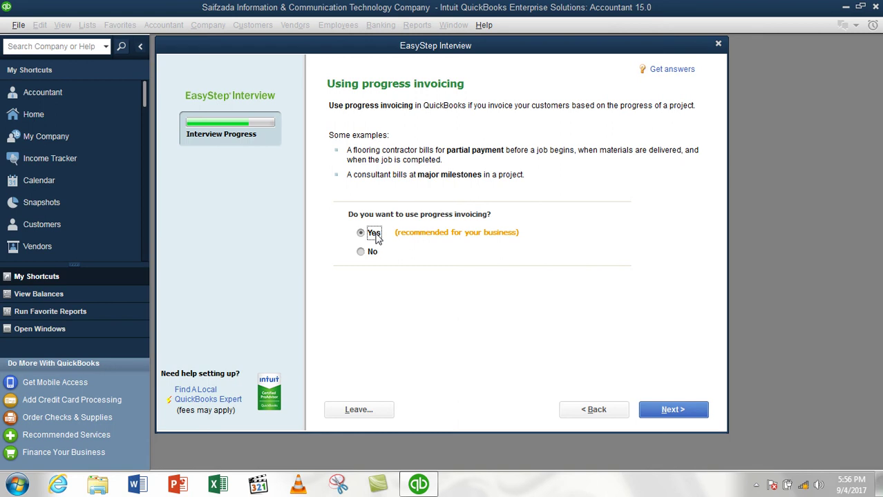
Keep Yes for progress invoicing and go on to the Managing bills you owe page
{"action": "left_click", "coordinate": [674, 413]}
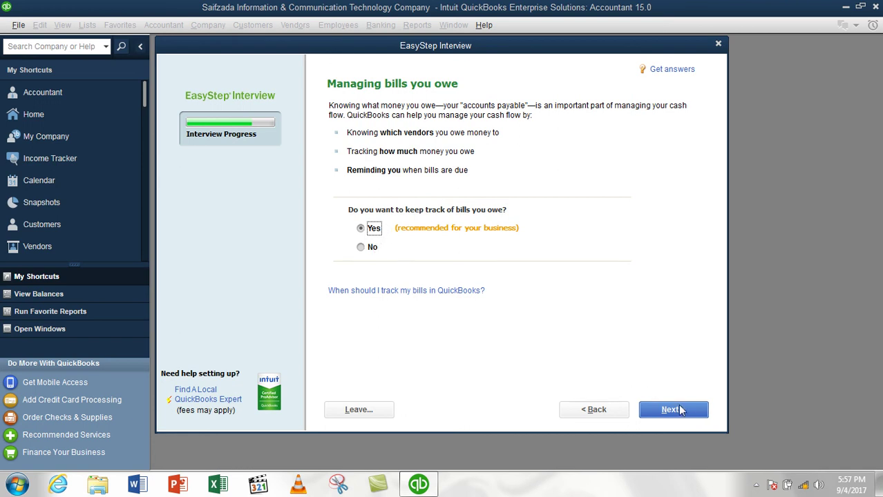
Keep Yes for tracking bills owed and continue toward inventory
{"action": "left_click", "coordinate": [680, 409]}
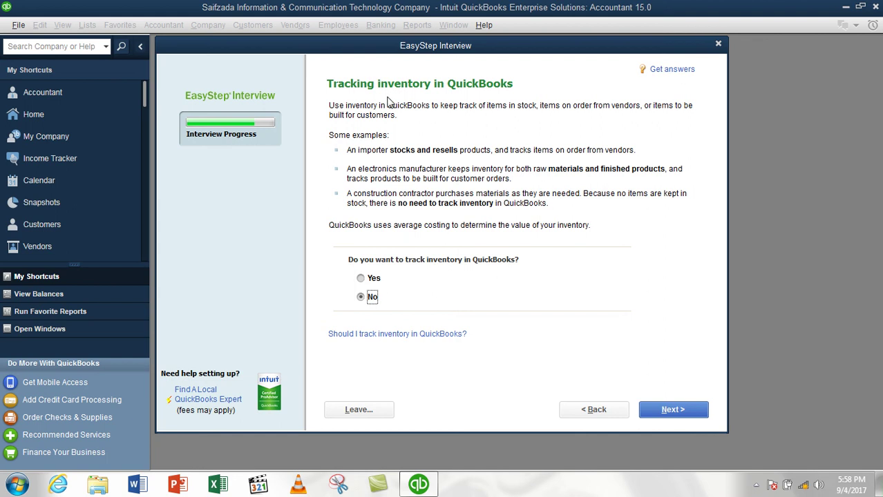
Answer Yes to tracking inventory and advance to the time tracking question
{"action": "left_click", "coordinate": [372, 279]}
{"action": "left_click", "coordinate": [664, 411]}
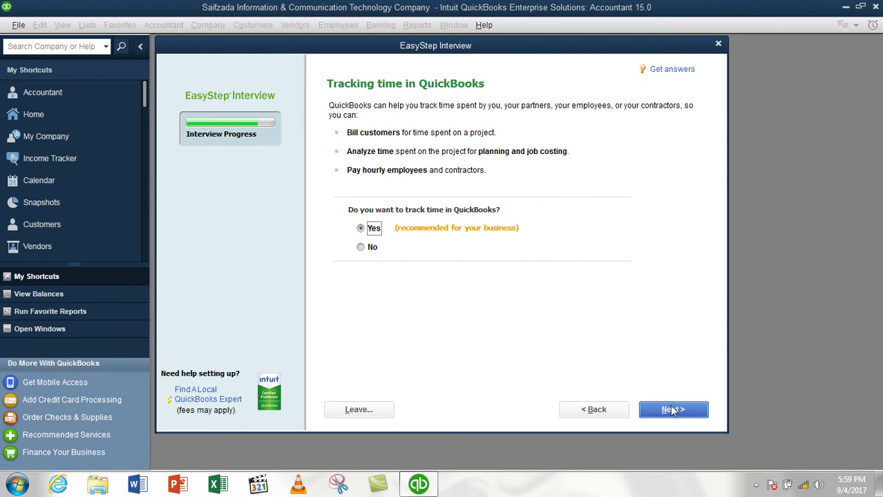
Keep time tracking on, answer Yes for employees, and tick 'We have W-2 employees.'
{"action": "left_click", "coordinate": [672, 411]}
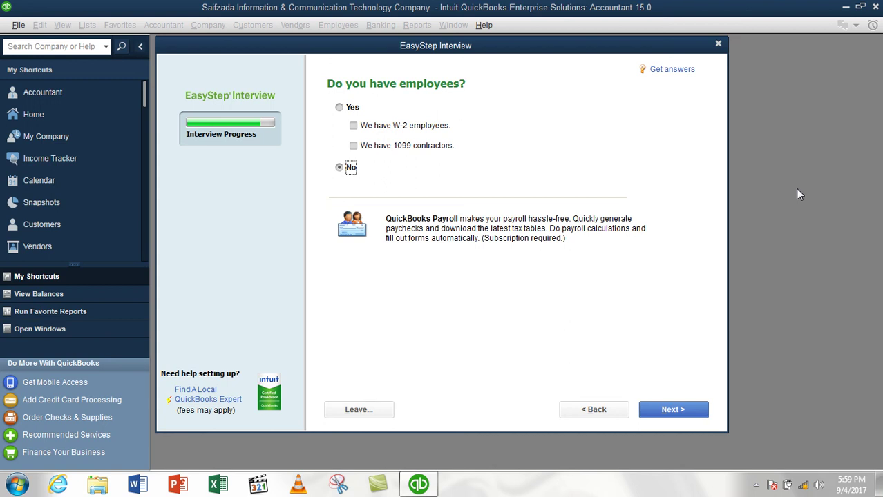
{"action": "left_click", "coordinate": [349, 107]}
{"action": "left_click", "coordinate": [424, 131]}
Advance from the employees page to the Using accounts in QuickBooks introduction
{"action": "left_click", "coordinate": [662, 410]}
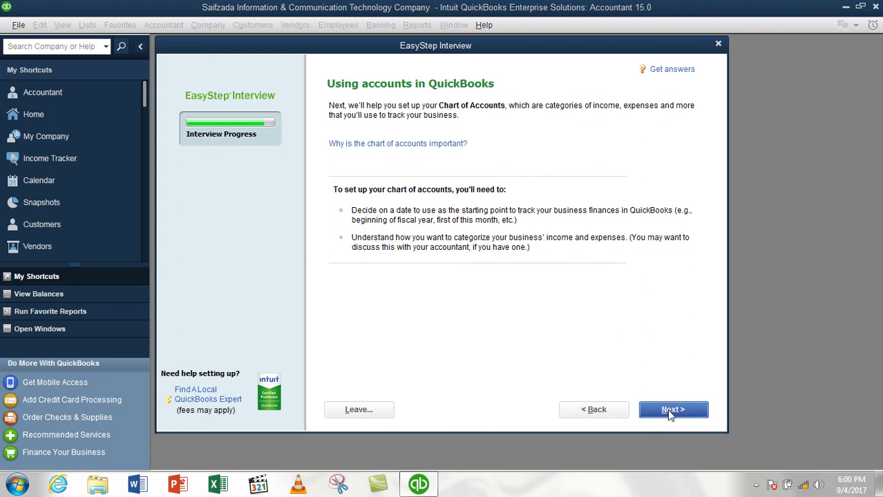
On the start-date page, choose today's date, 09/04/2017, as the tracking start date
{"action": "left_click", "coordinate": [669, 413]}
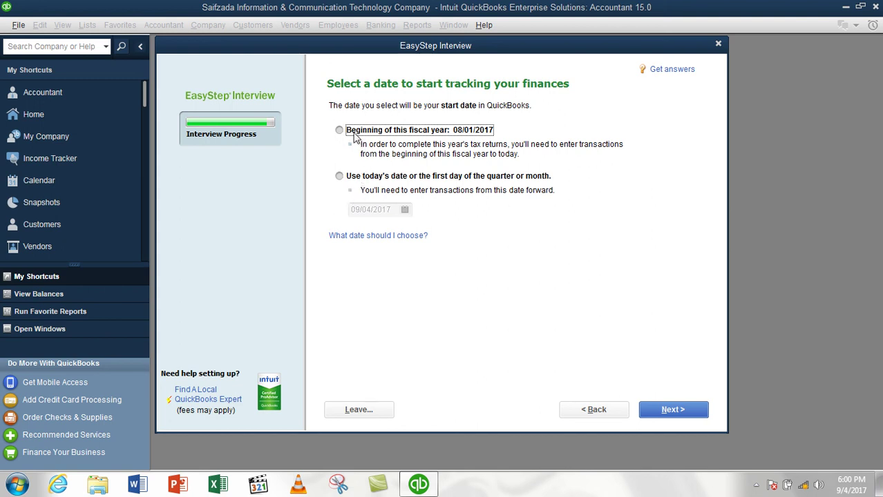
{"action": "left_click", "coordinate": [414, 135]}
{"action": "mouse_move", "coordinate": [861, 493]}
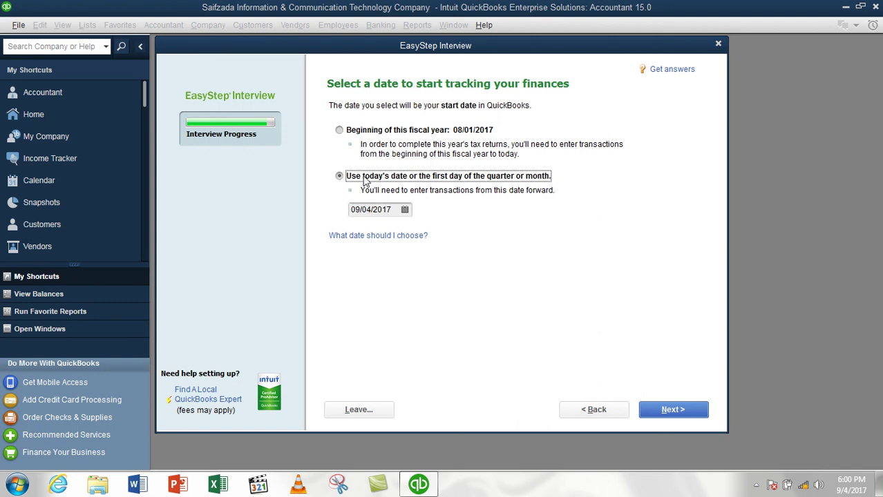
Set the start date to the fiscal year beginning, 08/01/2017, and continue to reviewing income and expense accounts
{"action": "left_click", "coordinate": [361, 210]}
{"action": "key", "text": "BackSpace"}
{"action": "key", "text": "BackSpace"}
{"action": "type", "text": "08/"}
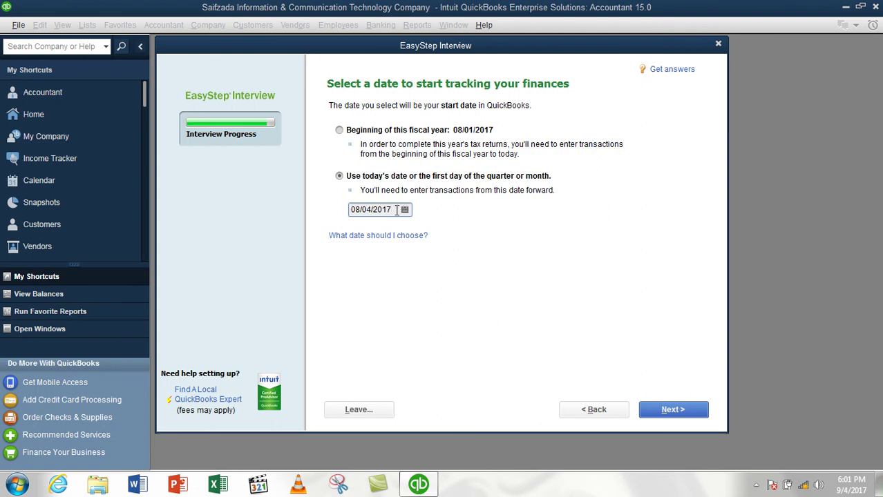
{"action": "left_click", "coordinate": [400, 133]}
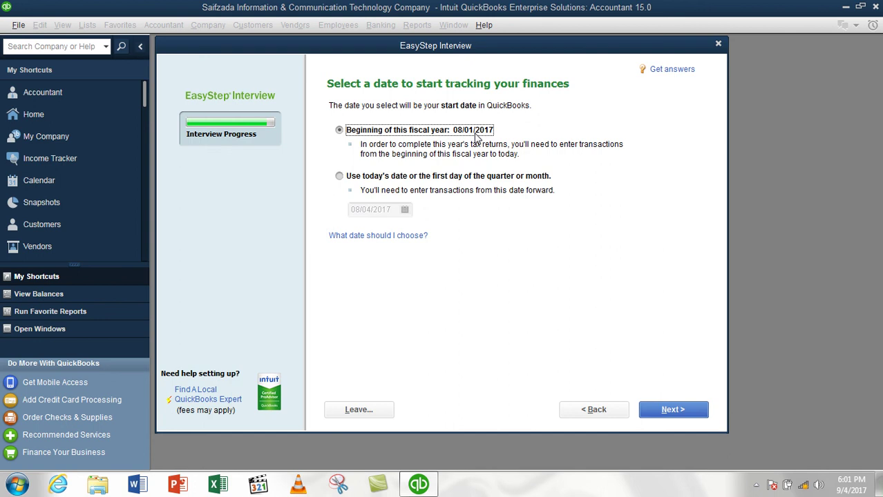
{"action": "left_click", "coordinate": [672, 410]}
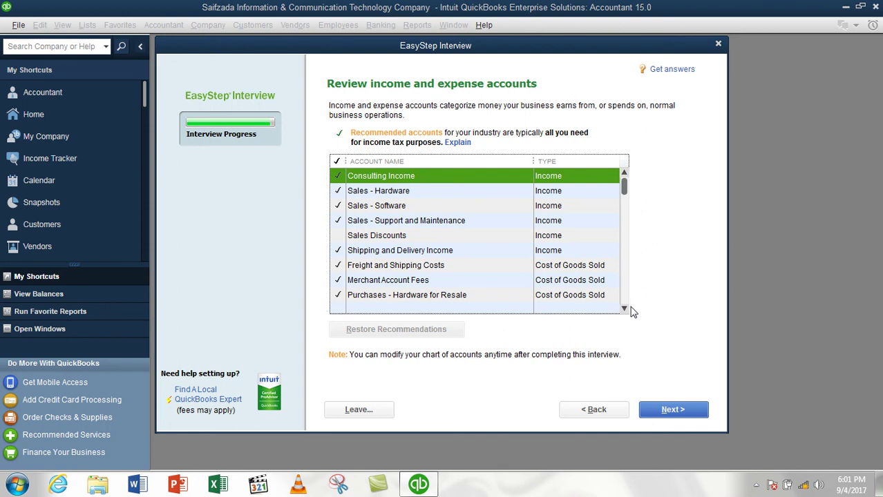
Tick Sales Discounts in the income and expense account list, keeping Consulting Income checked
{"action": "left_click", "coordinate": [624, 310]}
{"action": "left_click", "coordinate": [624, 309]}
{"action": "left_click", "coordinate": [624, 310]}
{"action": "left_click", "coordinate": [624, 310]}
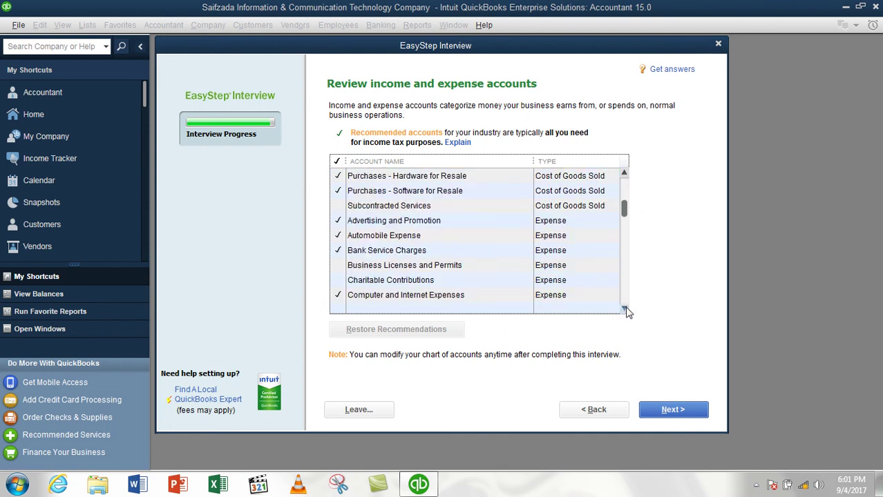
{"action": "left_click", "coordinate": [625, 310]}
{"action": "left_click", "coordinate": [625, 310]}
{"action": "double_click", "coordinate": [624, 310]}
{"action": "left_click", "coordinate": [625, 309]}
{"action": "left_click", "coordinate": [625, 309]}
{"action": "double_click", "coordinate": [624, 310]}
{"action": "left_click", "coordinate": [625, 309]}
{"action": "double_click", "coordinate": [624, 309]}
{"action": "double_click", "coordinate": [624, 309]}
{"action": "double_click", "coordinate": [625, 310]}
{"action": "left_click", "coordinate": [625, 309]}
{"action": "left_click", "coordinate": [625, 309]}
{"action": "left_click_drag", "start_coordinate": [630, 269], "coordinate": [627, 185]}
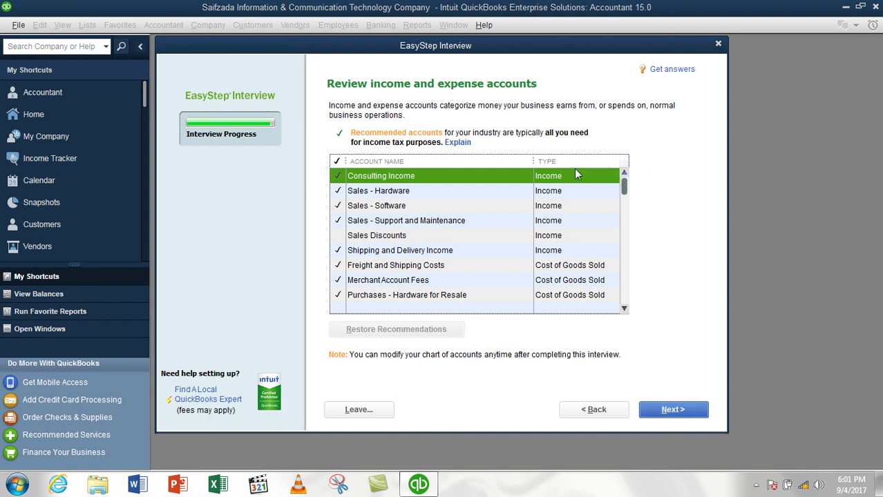
{"action": "left_click", "coordinate": [338, 177]}
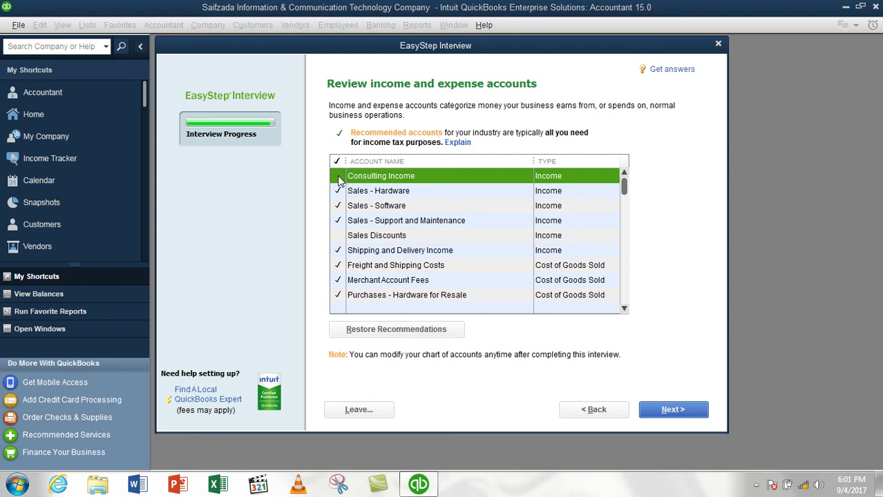
{"action": "left_click", "coordinate": [337, 178]}
{"action": "left_click", "coordinate": [338, 237]}
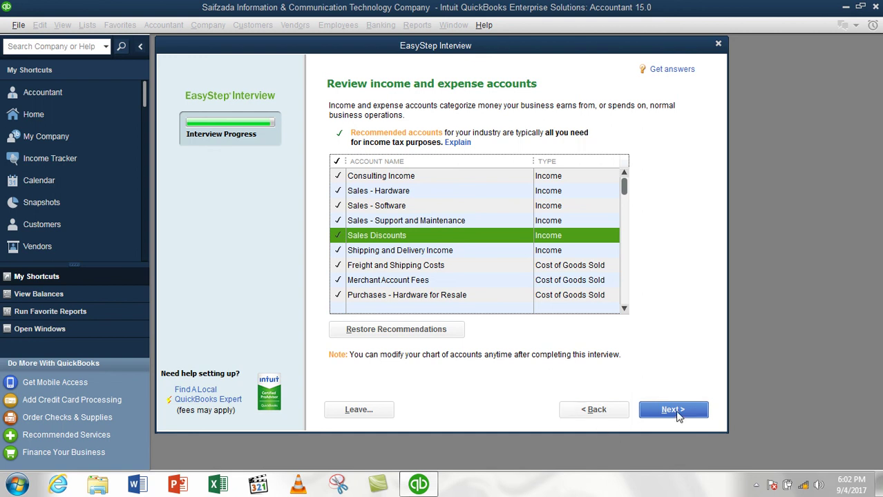
Accept the reviewed income and expense accounts to reach the Congratulations page
{"action": "left_click", "coordinate": [677, 414]}
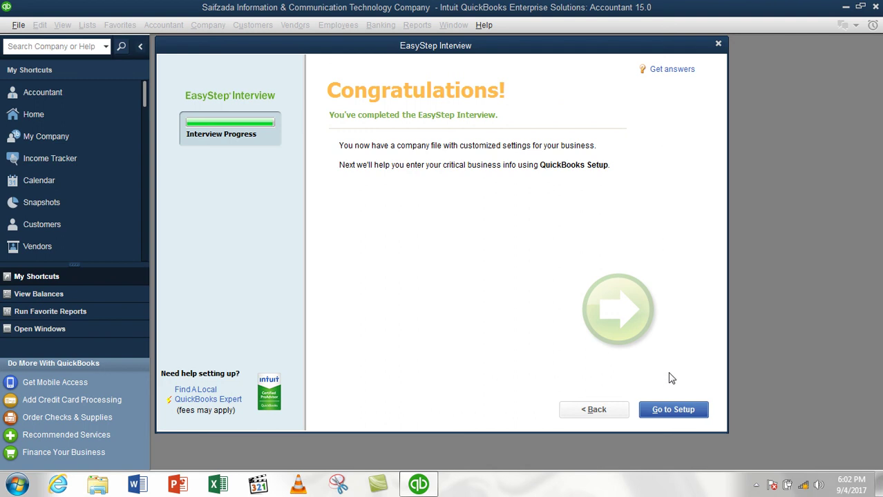
Choose Go to Setup on the Congratulations page to open QuickBooks Setup
{"action": "left_click", "coordinate": [674, 409]}
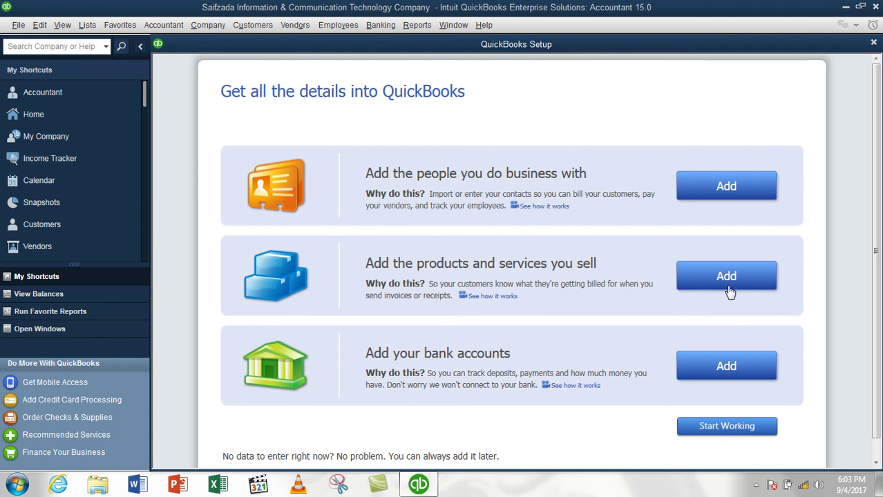
Skip data entry with Start Working, close the Accountant Center, and maximize the Home page
{"action": "left_click", "coordinate": [727, 426]}
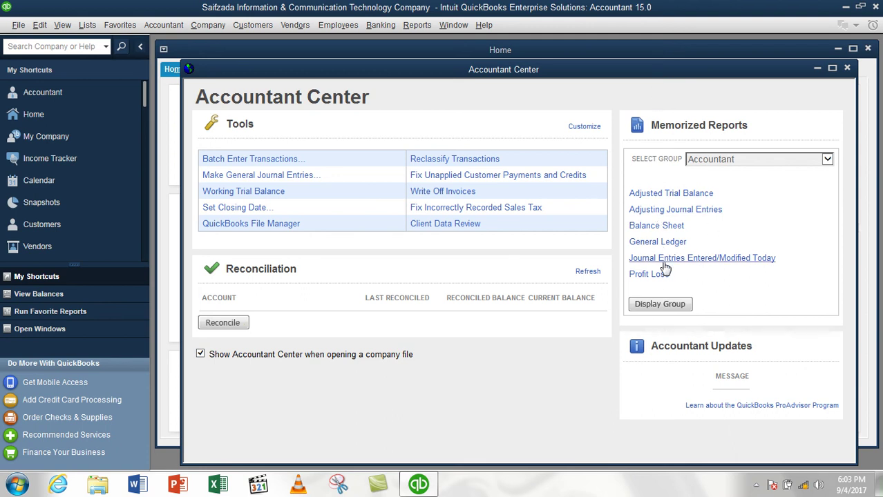
{"action": "left_click", "coordinate": [847, 69]}
{"action": "left_click", "coordinate": [519, 212]}
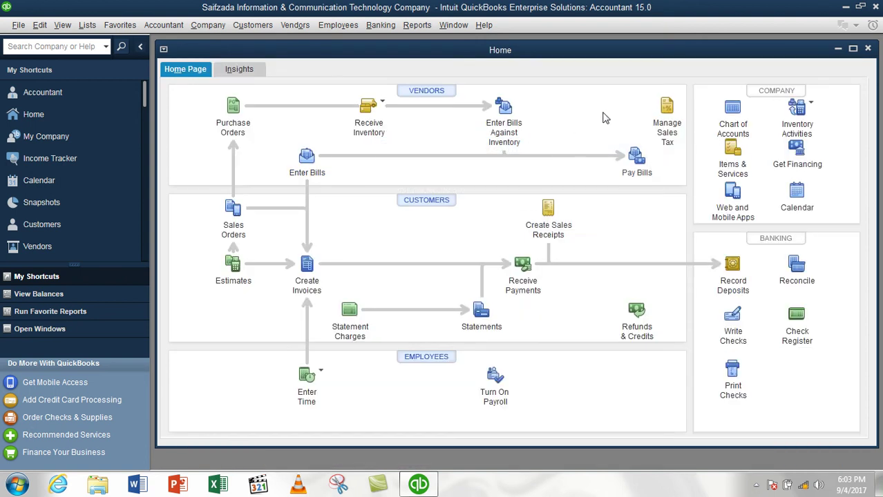
{"action": "double_click", "coordinate": [670, 56]}
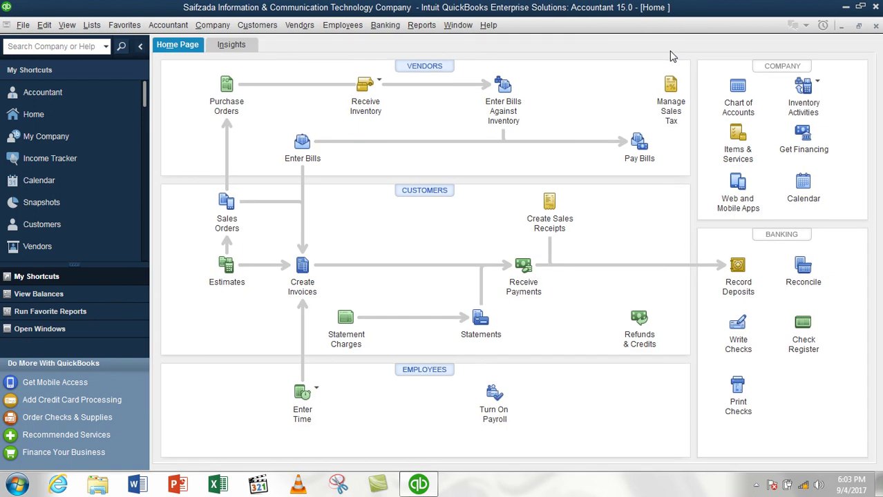